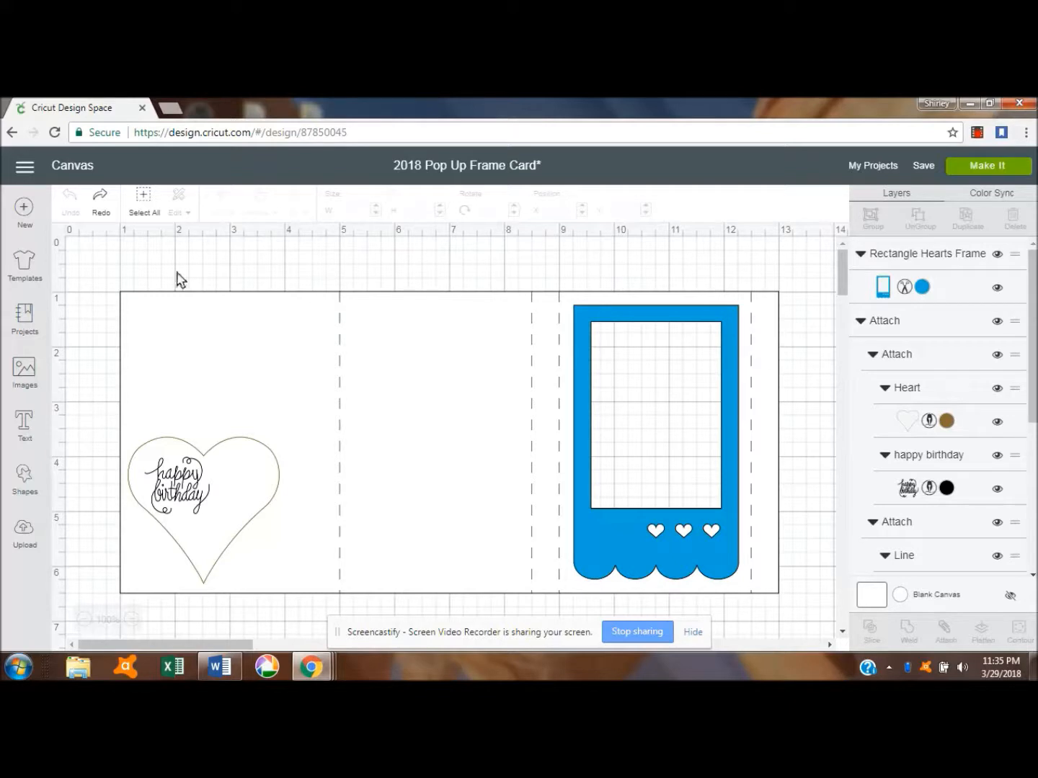
- Group all parts of the existing card design and move the group aside to about X 17.4, Y 2.2
drag(99, 267, 801, 617)
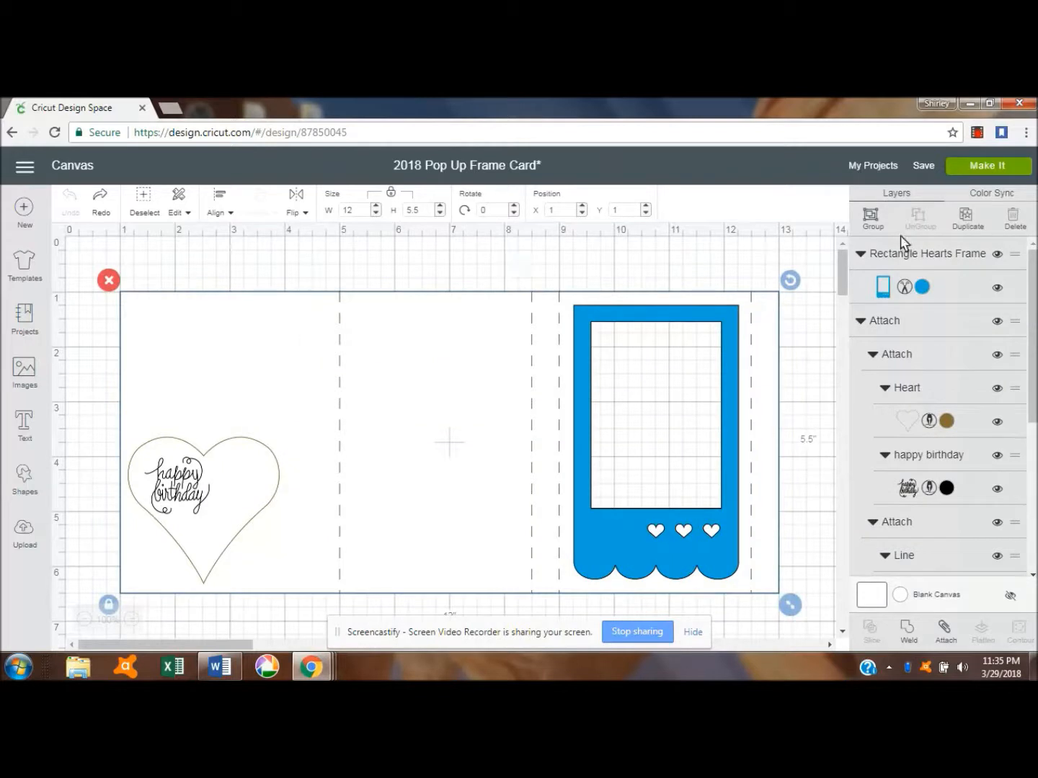
click(872, 219)
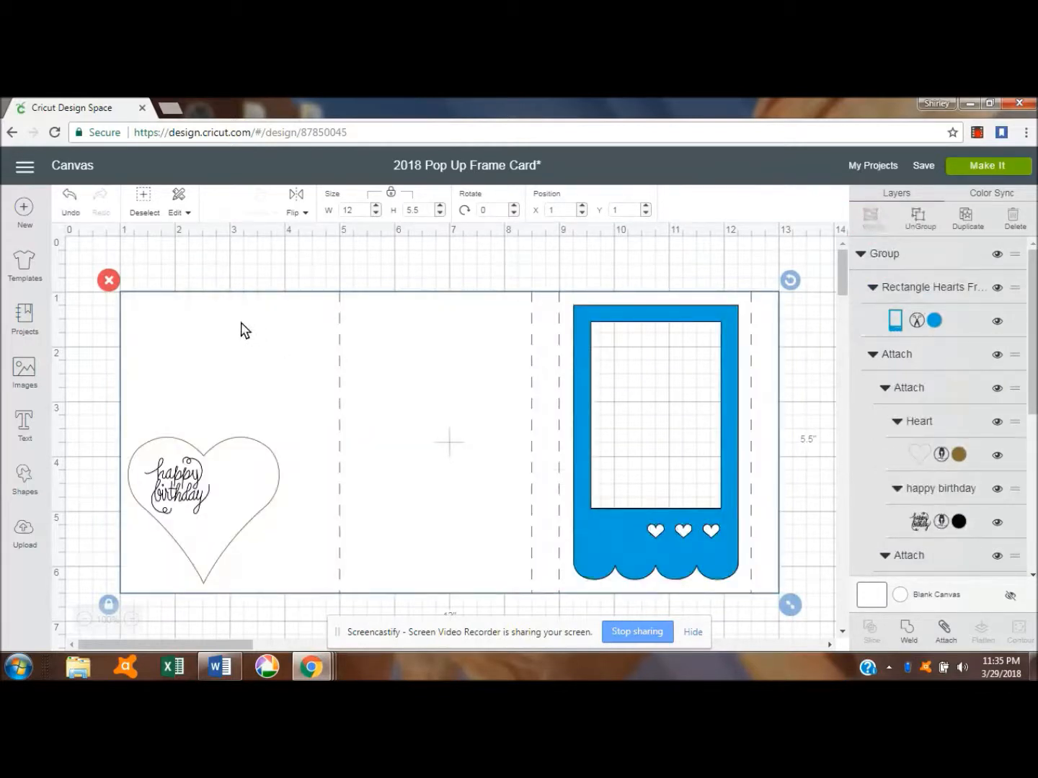
drag(230, 652, 310, 644)
click(164, 387)
drag(163, 379, 1022, 435)
drag(504, 396, 789, 402)
drag(303, 644, 160, 632)
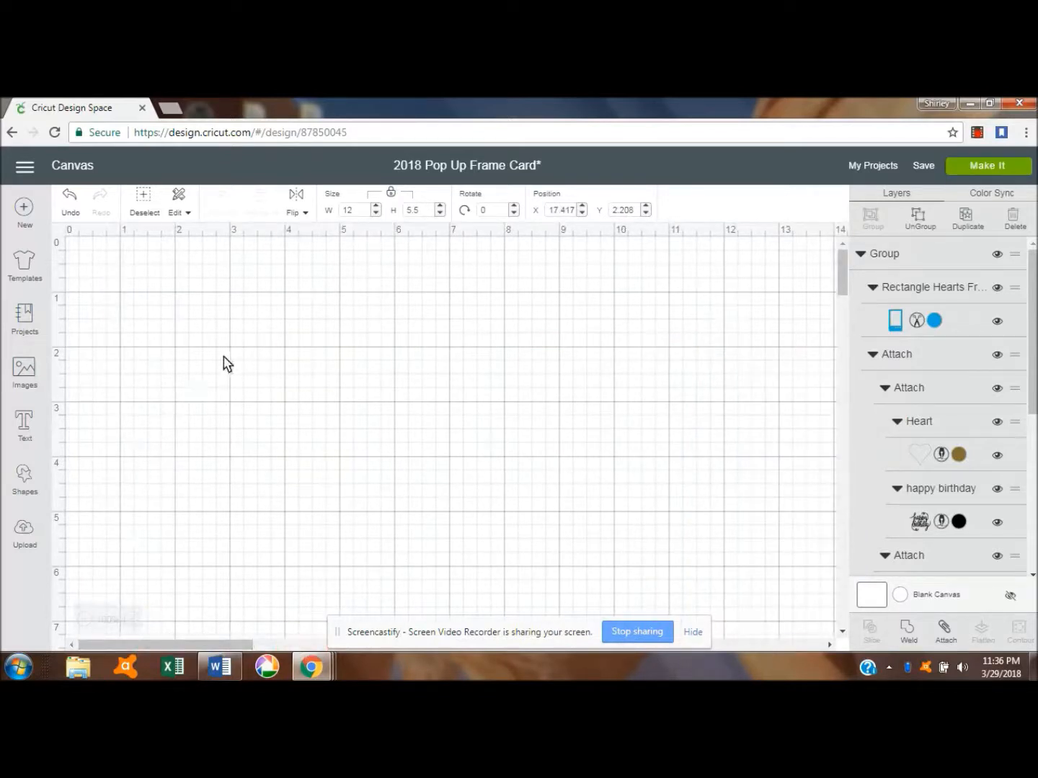
- Insert a square, unlock its proportions, and size it to 12 inches wide by 5.5 inches high
click(25, 478)
click(86, 367)
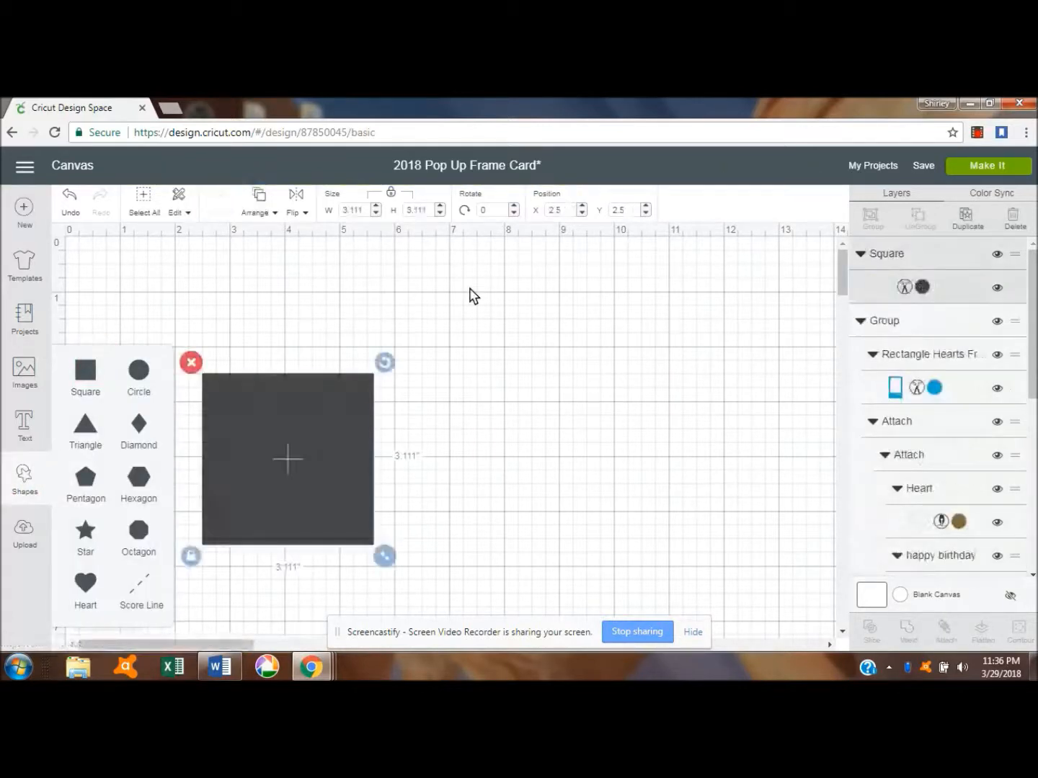
click(19, 480)
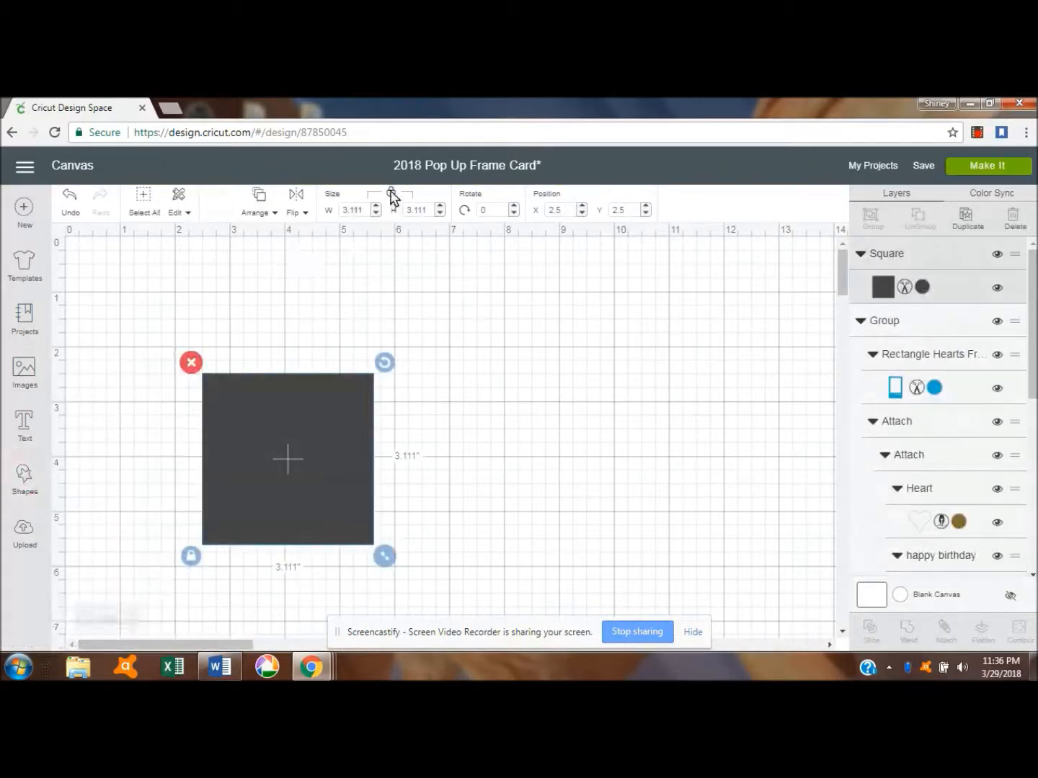
click(367, 211)
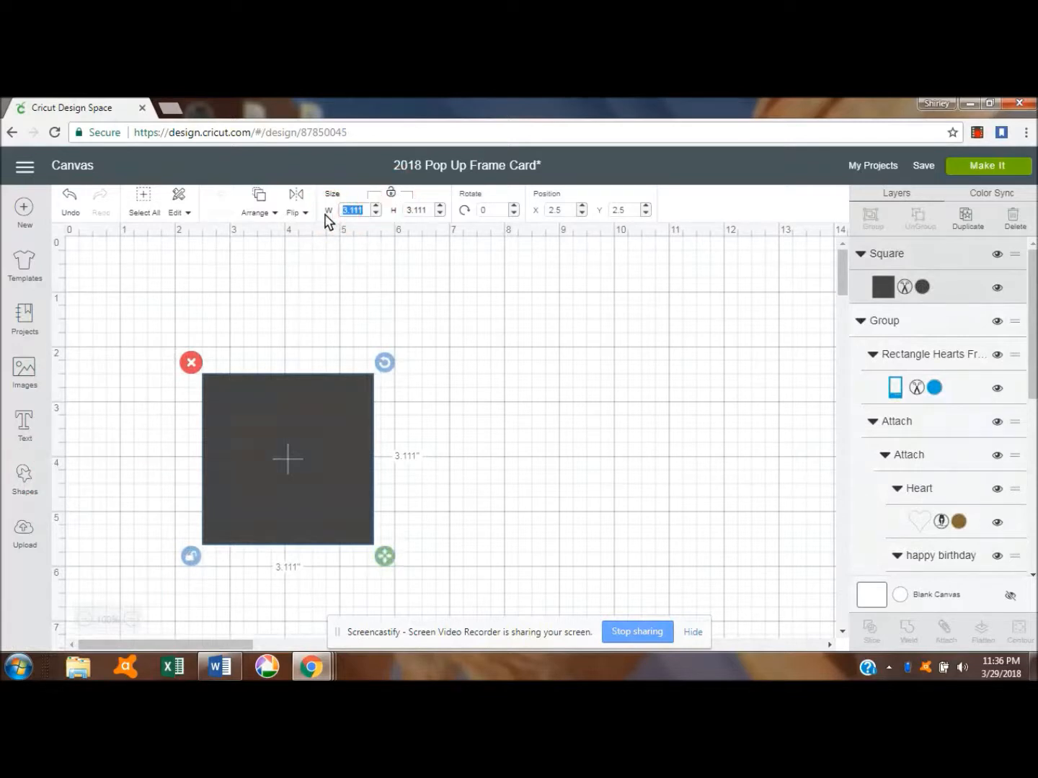
text(12)
key(Tab)
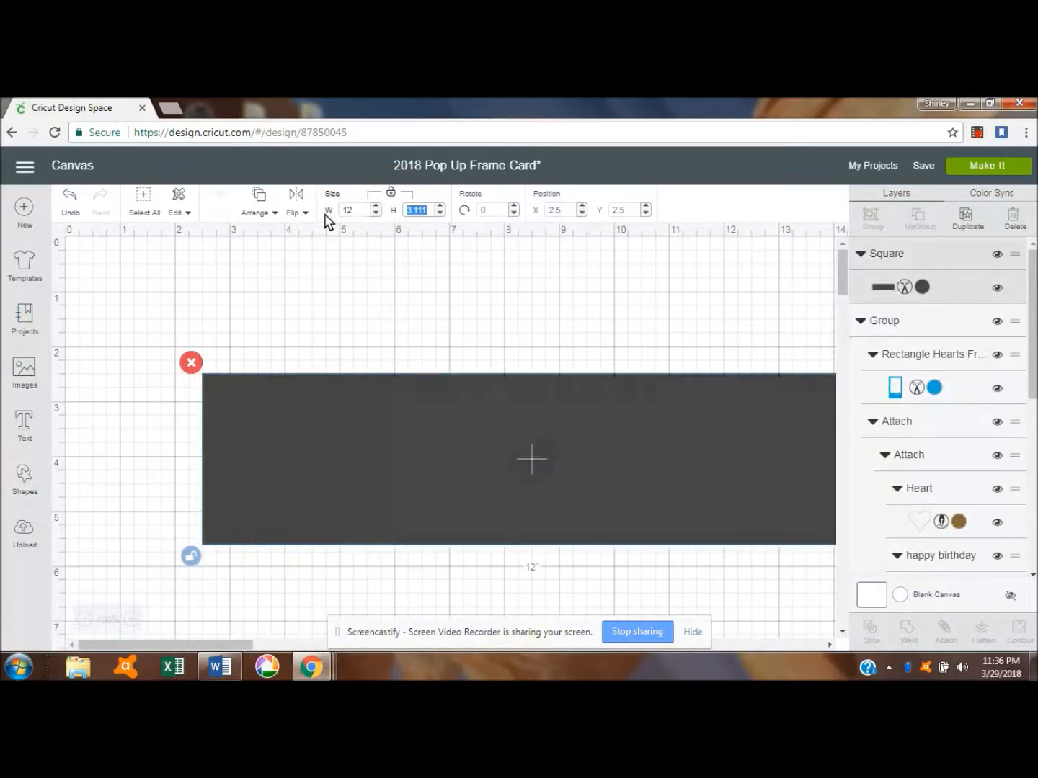
text(5.5)
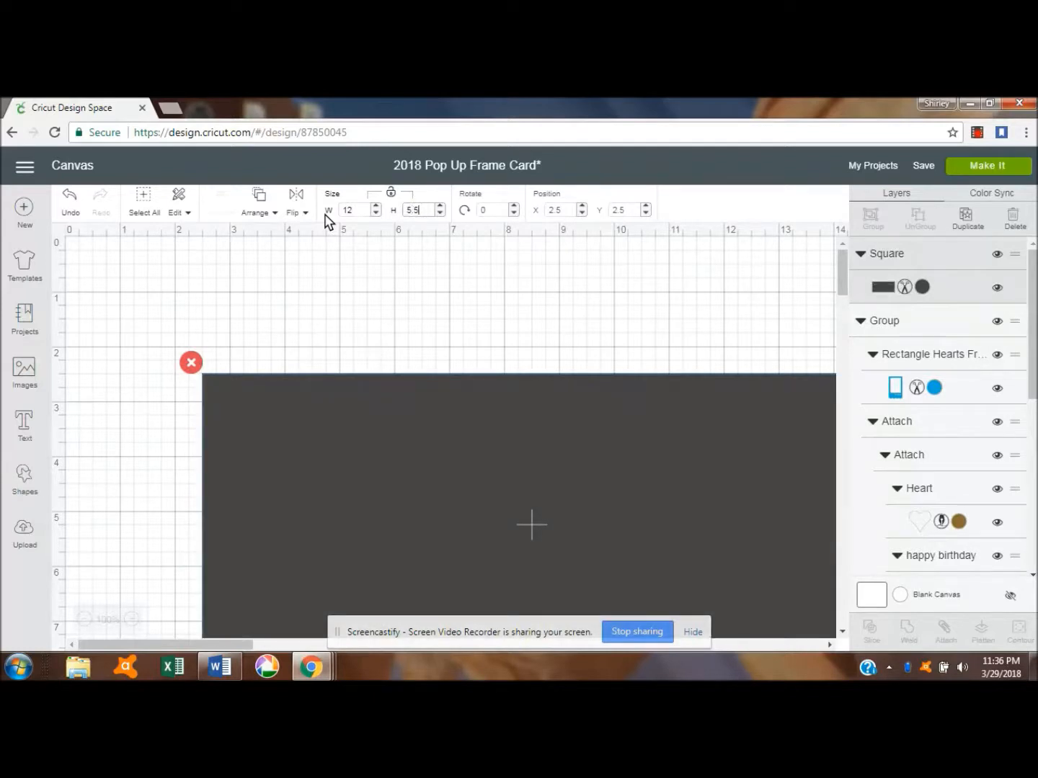
- Position the card base rectangle at X 1, Y 1 and colour it white (#FFFFFF)
click(532, 216)
text(1)
key(Tab)
text(1)
key(Tab)
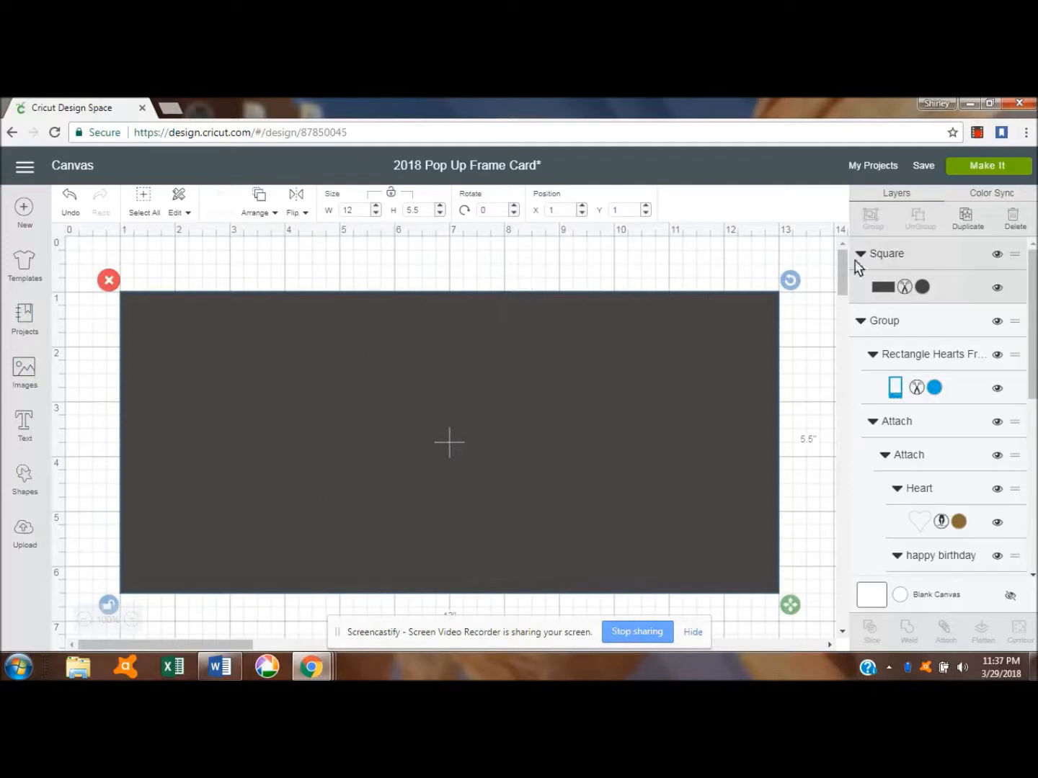
click(923, 287)
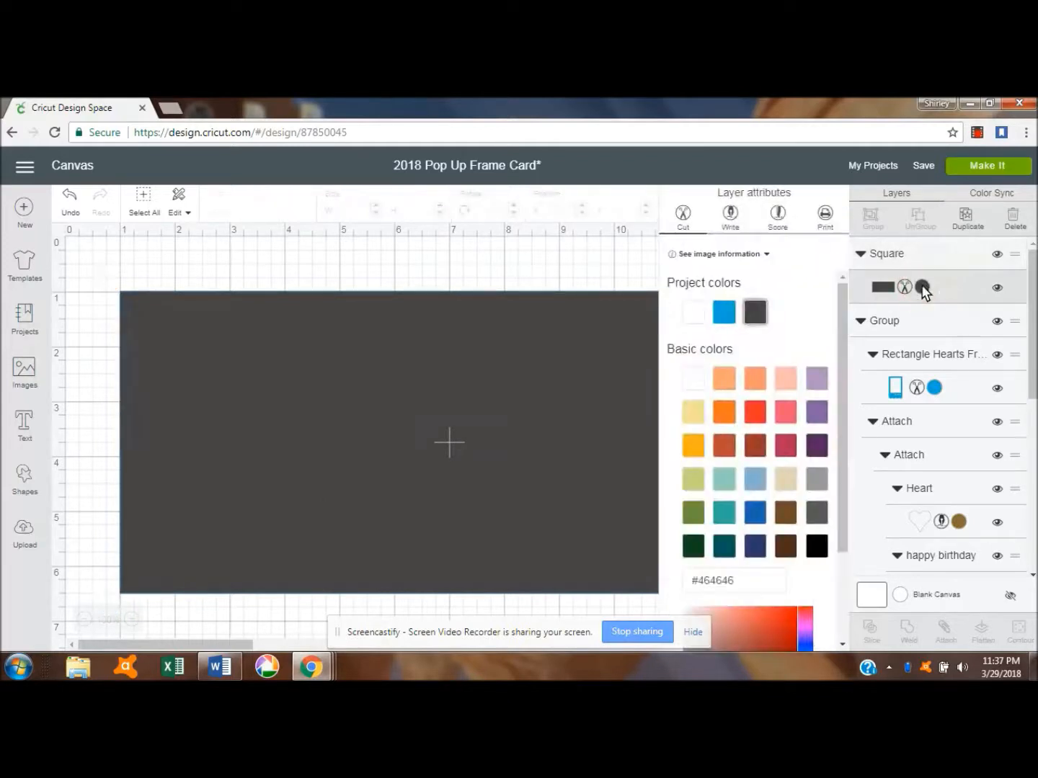
click(691, 314)
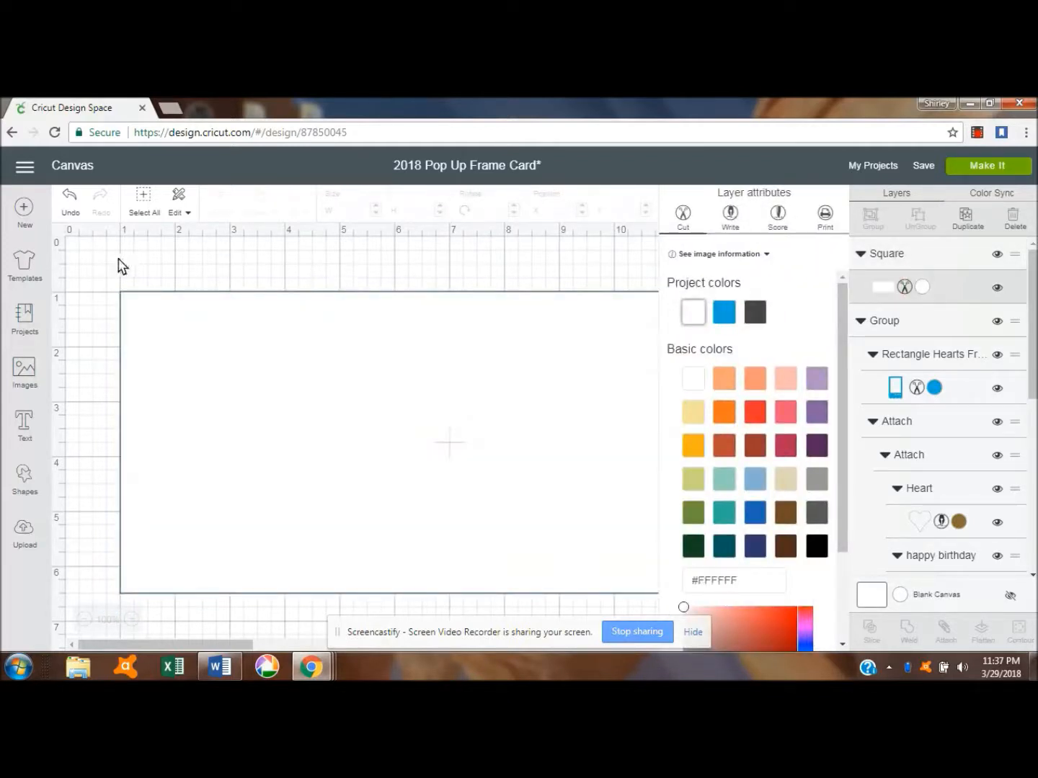
- Add a score line on the card base and position it at X 12.5, Y 1
click(23, 479)
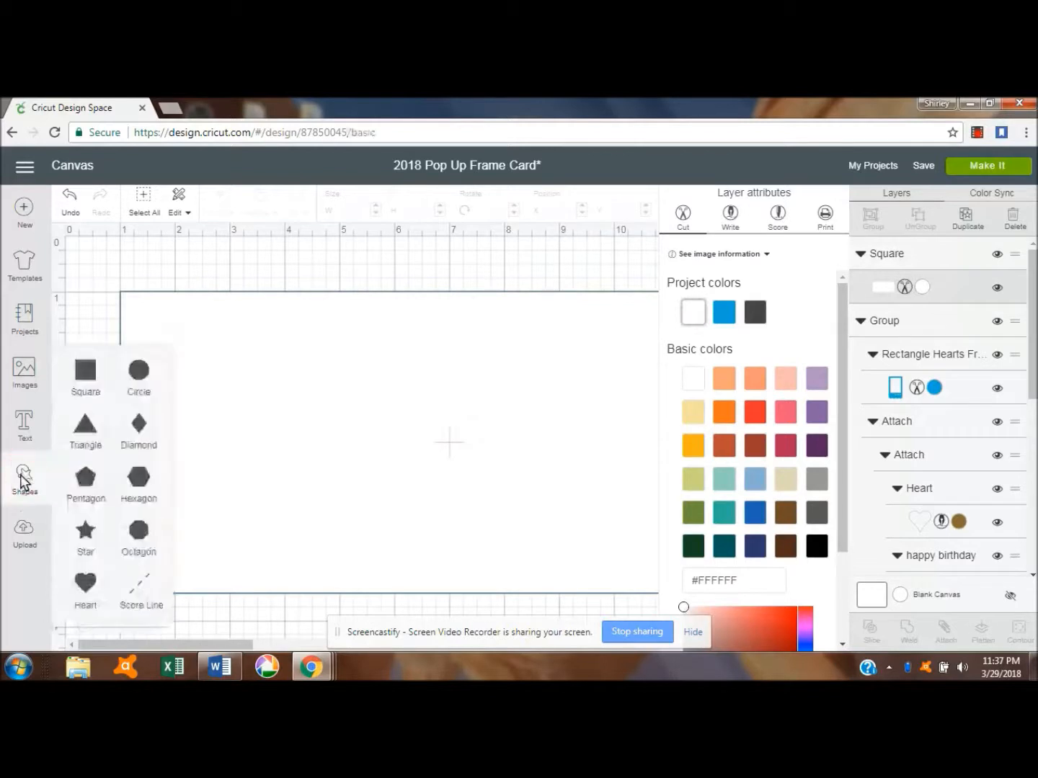
click(141, 597)
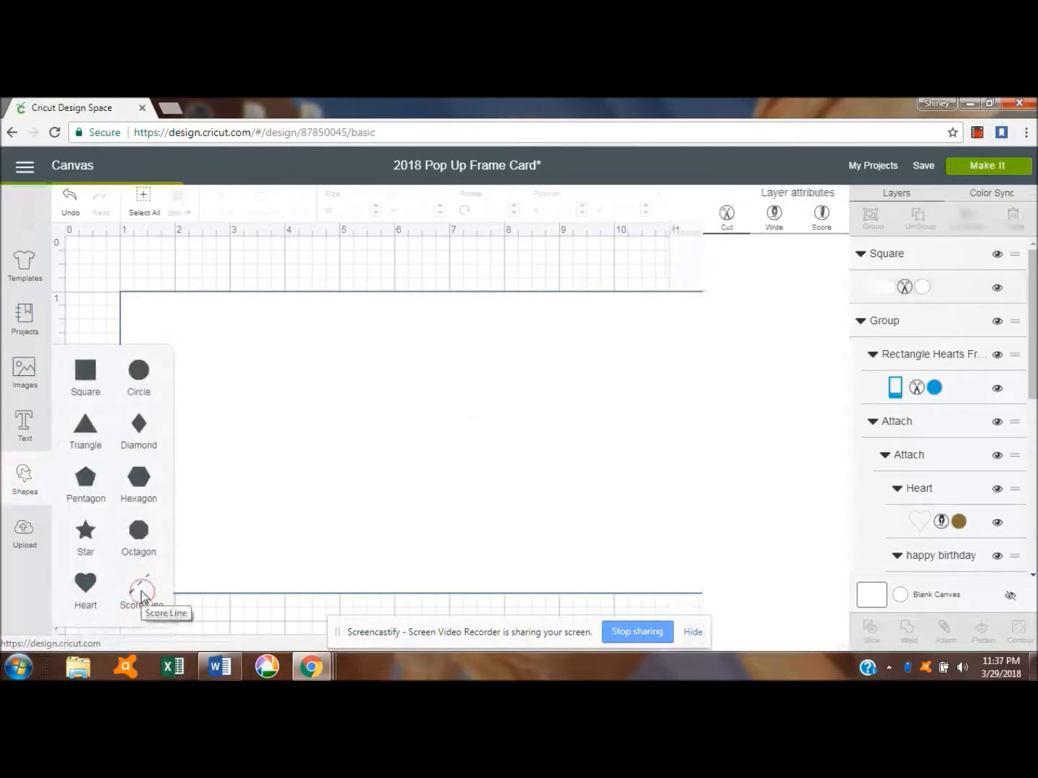
click(25, 475)
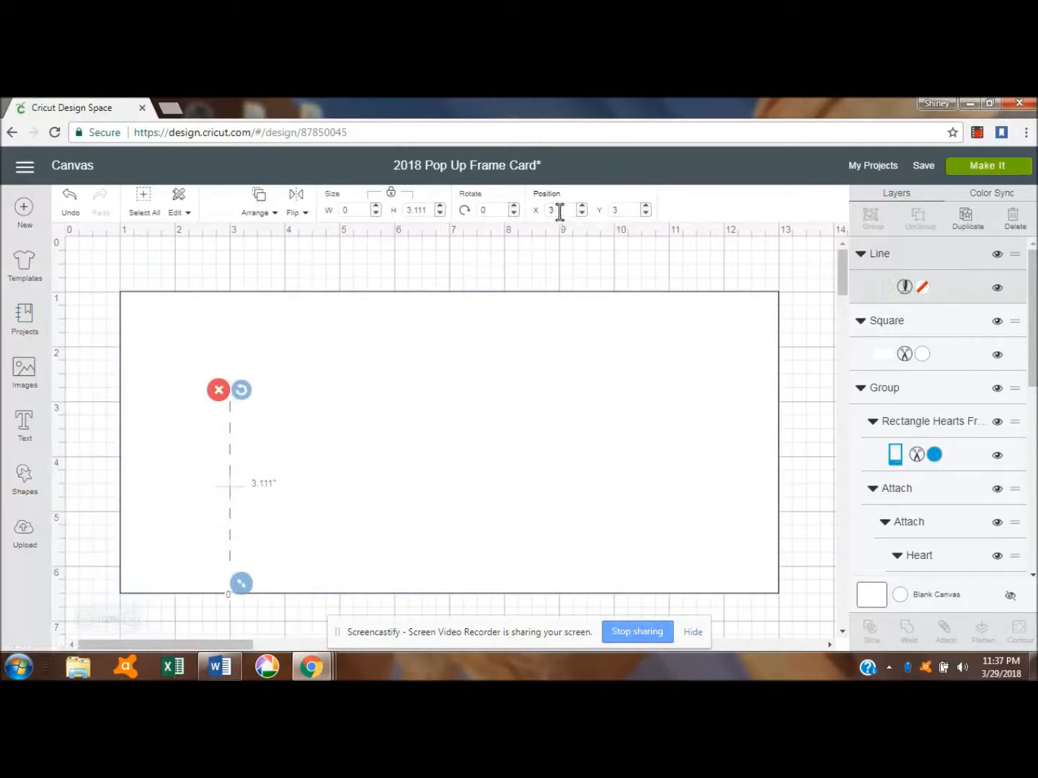
click(534, 216)
text(12)
key(Tab)
text(1)
key(Tab)
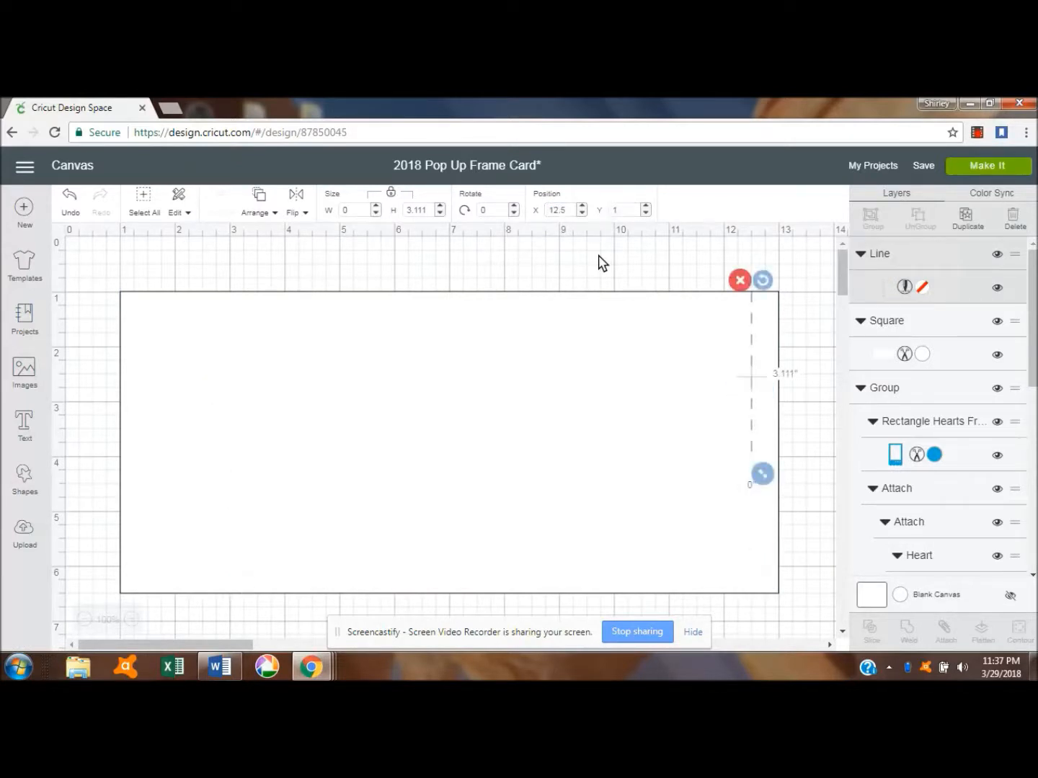
- Set the score line's height to 5.5 inches
drag(430, 208, 405, 215)
text(5.5)
key(Tab)
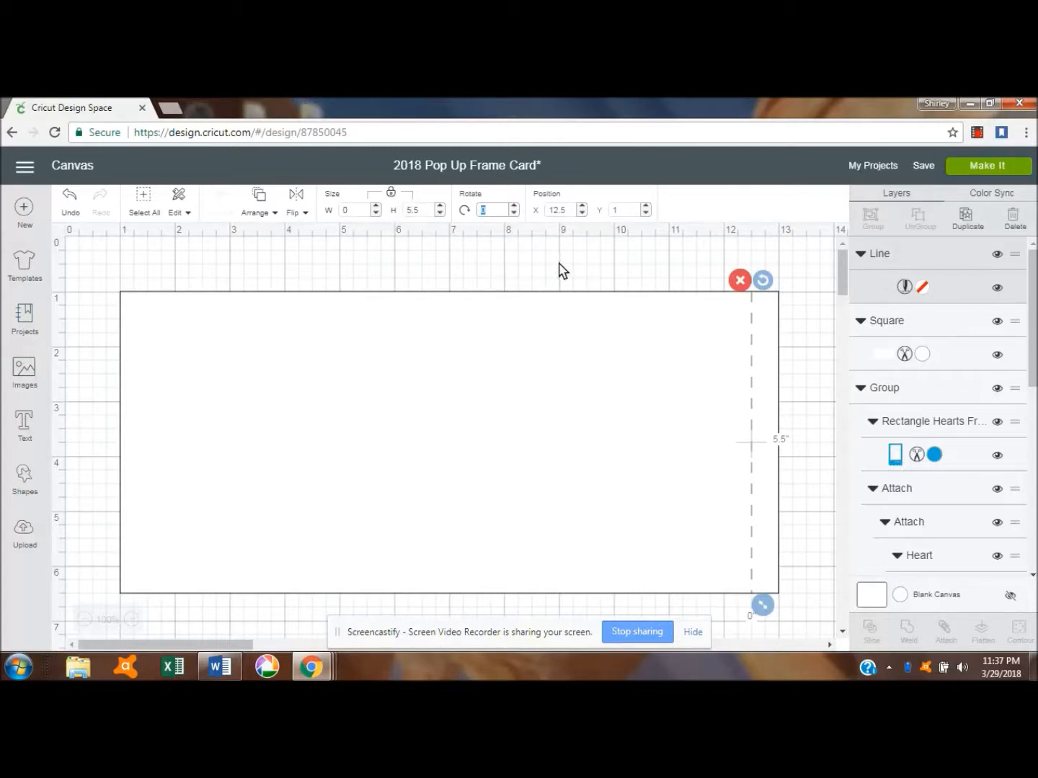
- Duplicate the score line and position the copy at X 9, Y 1
click(966, 217)
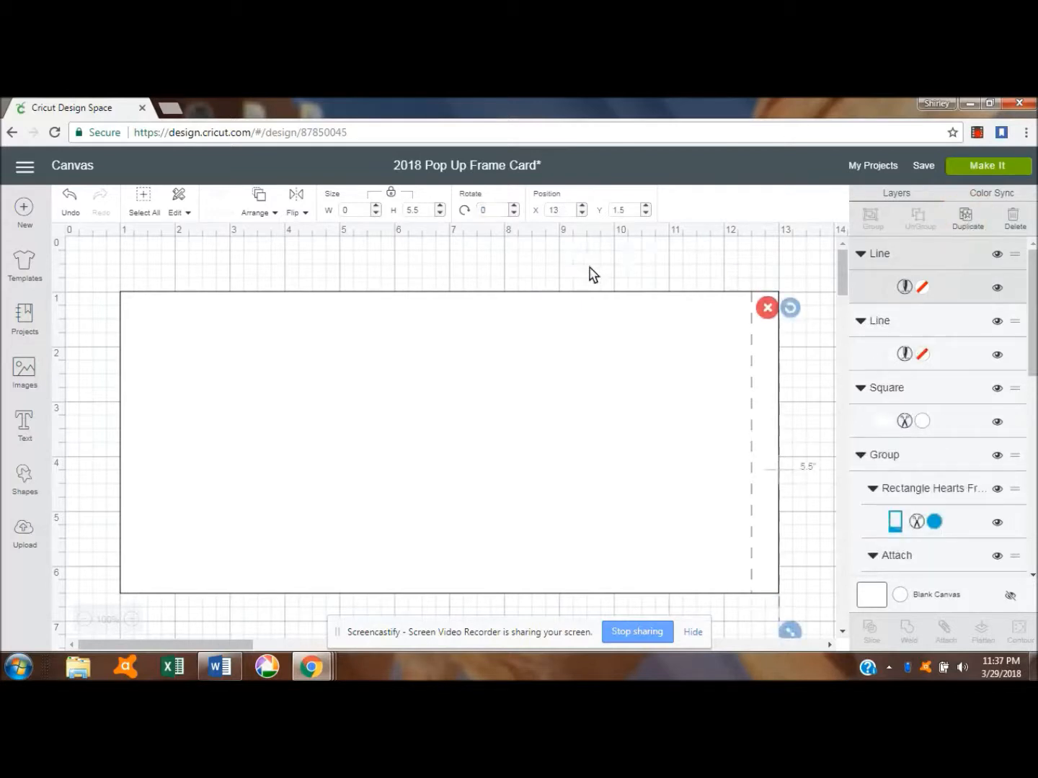
drag(573, 211, 530, 215)
text(8)
key(Tab)
text(1)
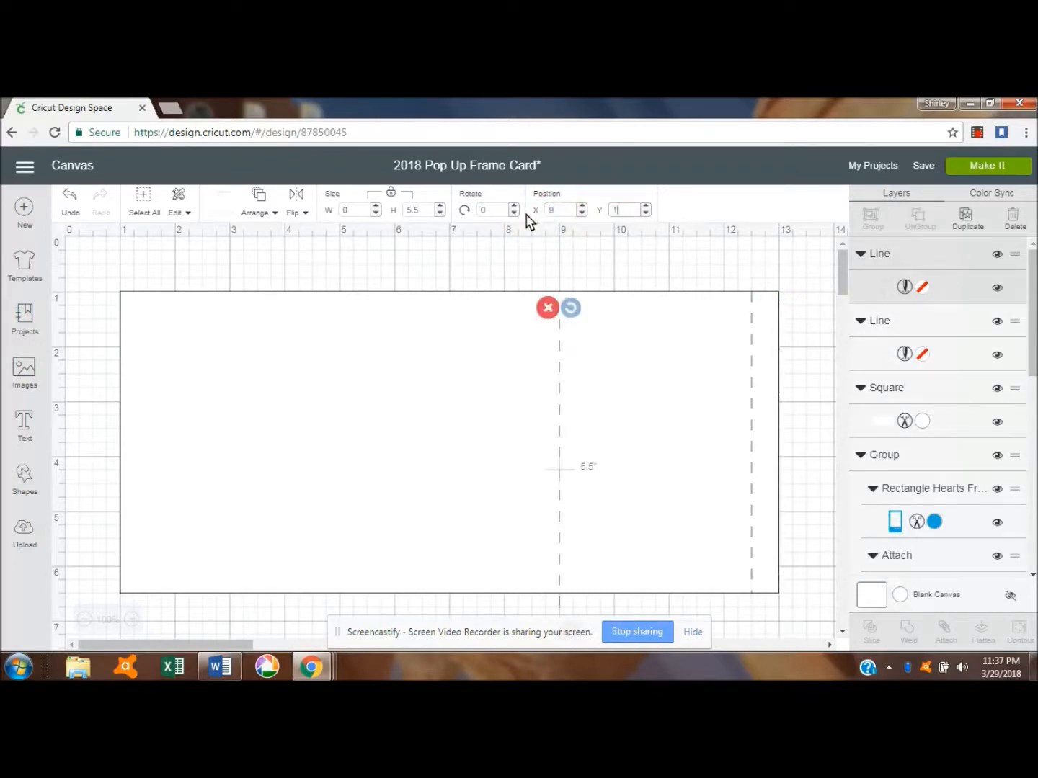
key(Return)
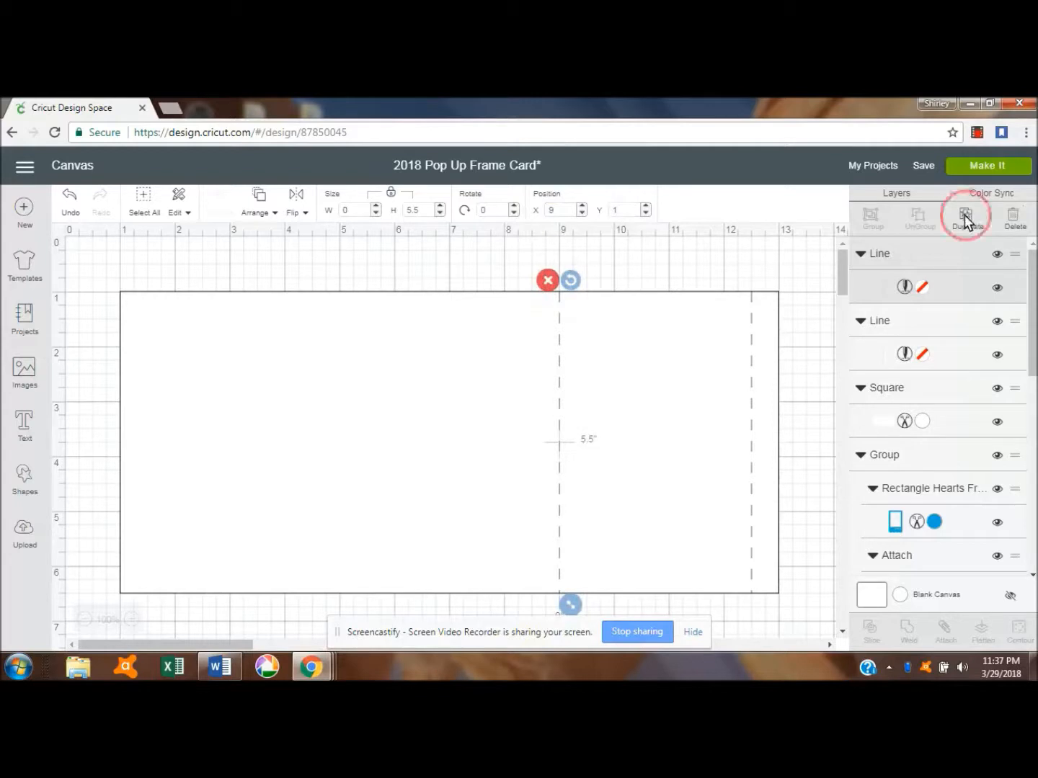
- Duplicate the score line again and position the new copy at X 8.5, Y 1
click(966, 217)
click(552, 210)
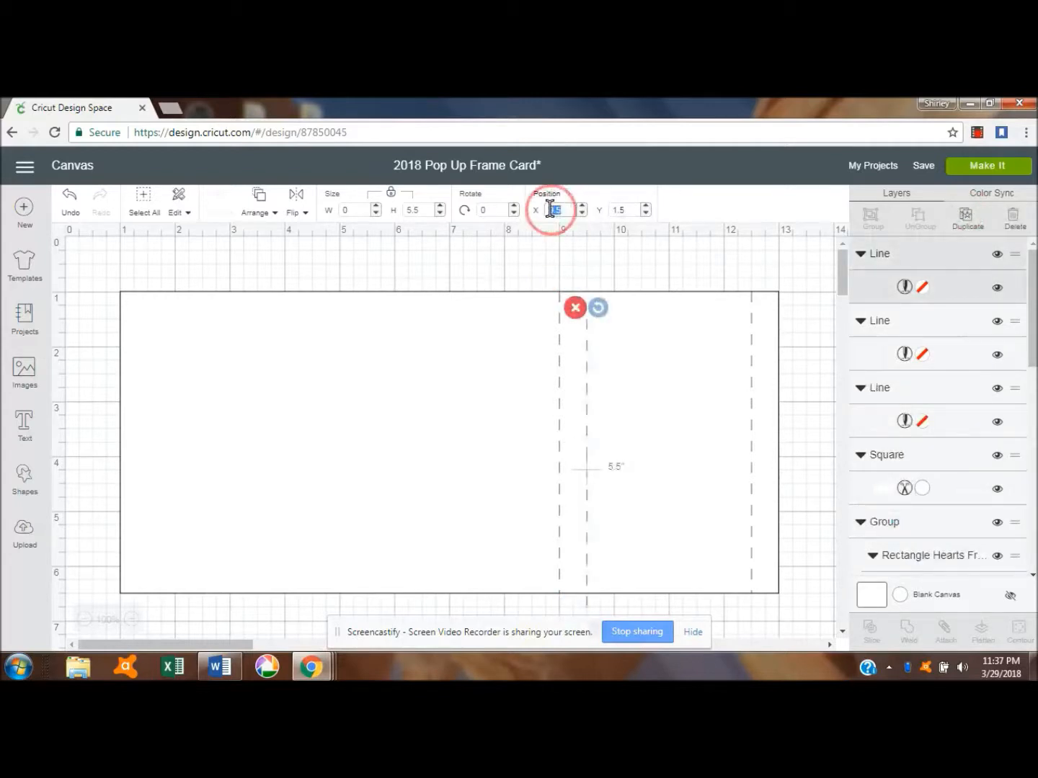
text(8.5)
key(Tab)
text(1)
key(Return)
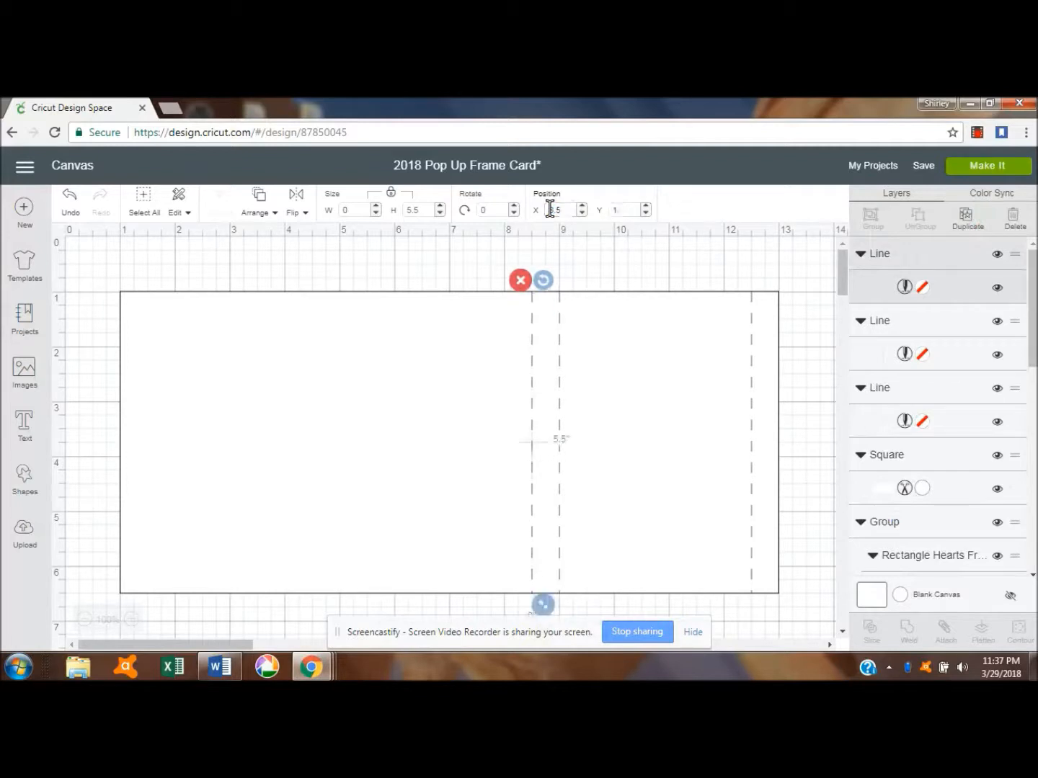
- Make a fourth score line by duplicating the last one, position it at X 5, Y 1, and deselect it
click(965, 218)
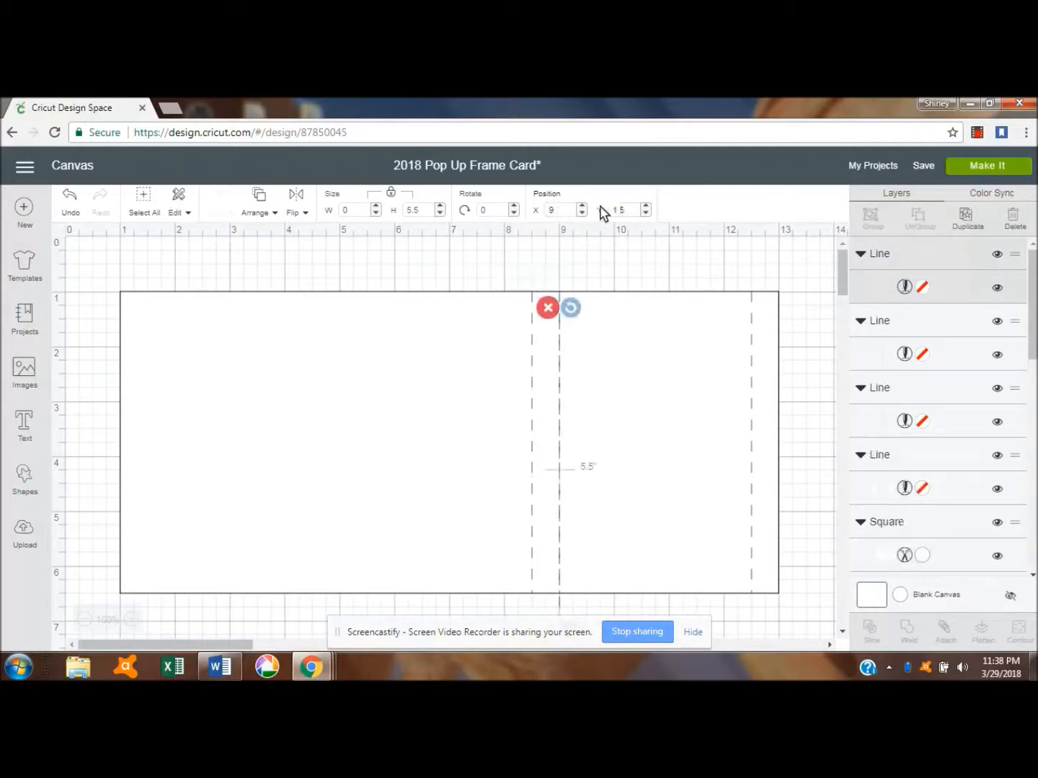
click(546, 212)
text(5)
key(Tab)
text(1)
key(Tab)
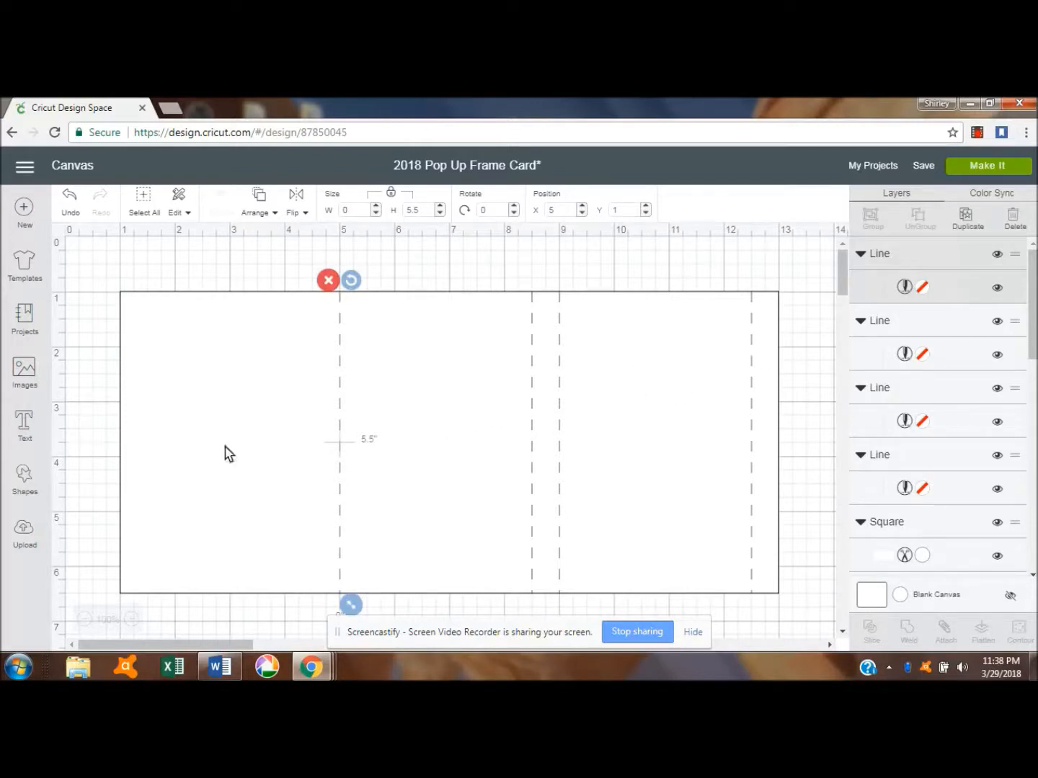
click(509, 259)
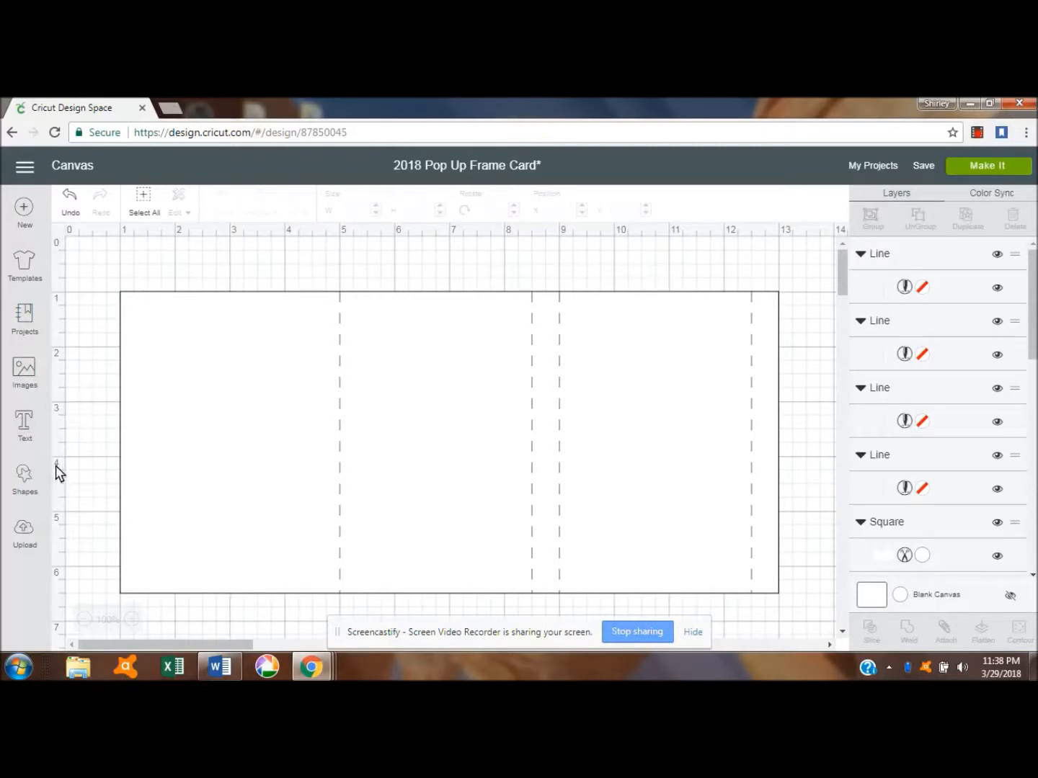
- Insert a square, move it between the last two score lines at about X 9.2, Y 1.4, and unlock its proportions
click(23, 477)
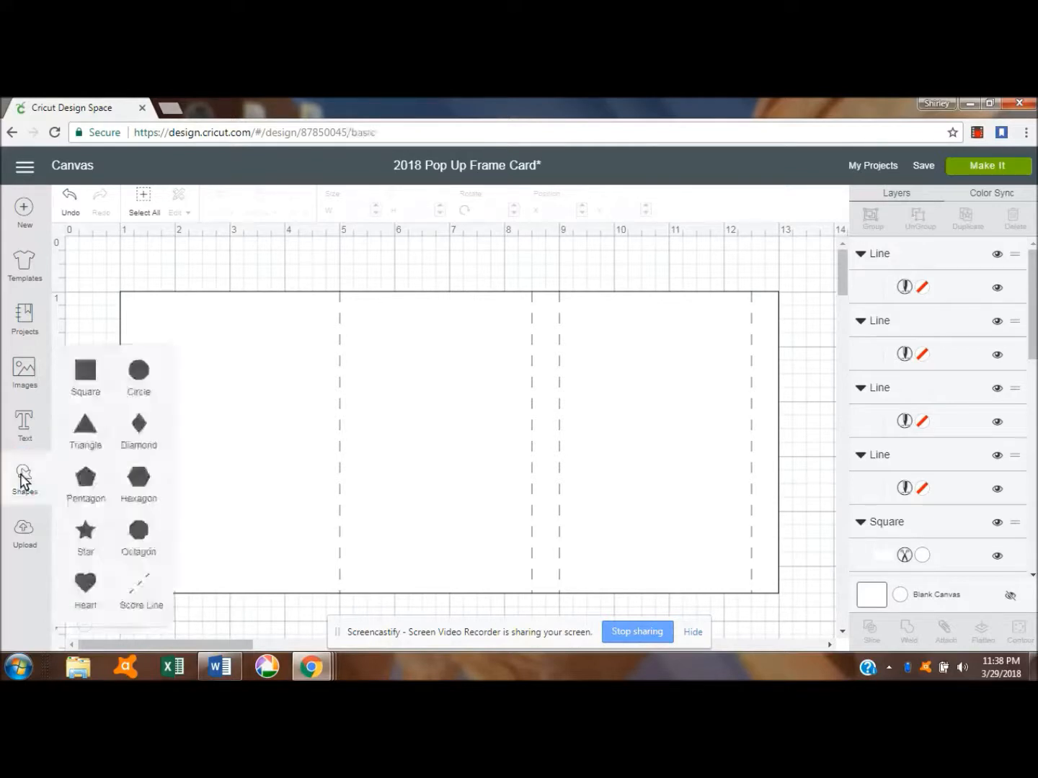
click(86, 370)
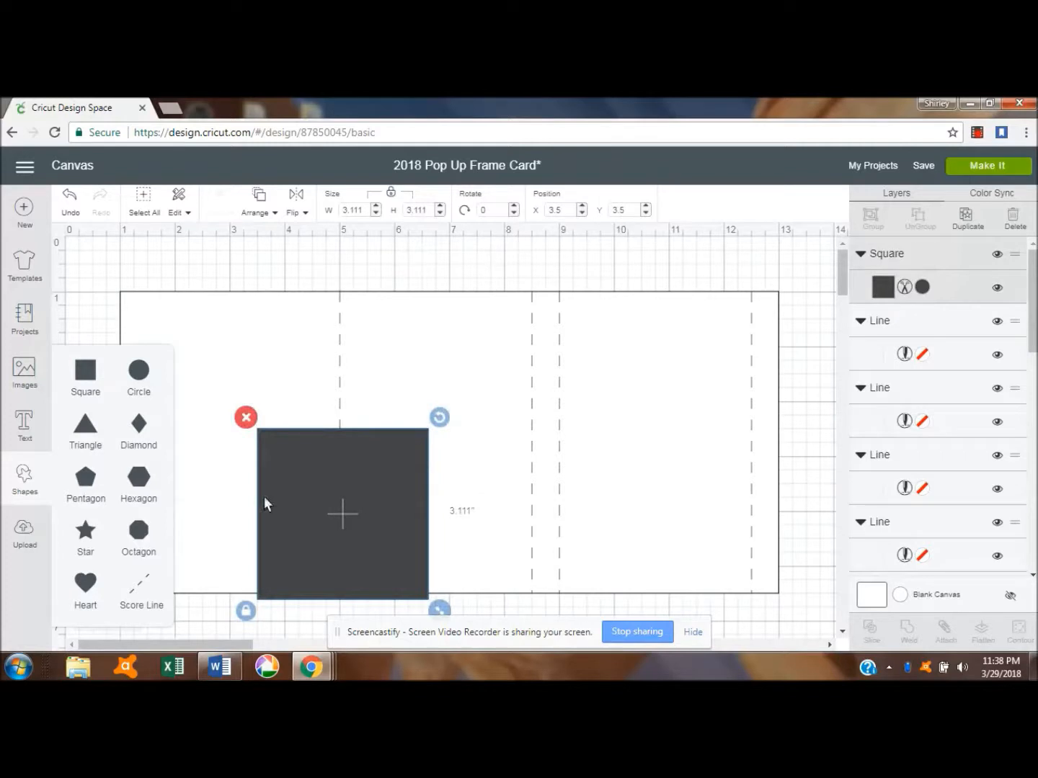
click(28, 487)
drag(322, 485, 639, 369)
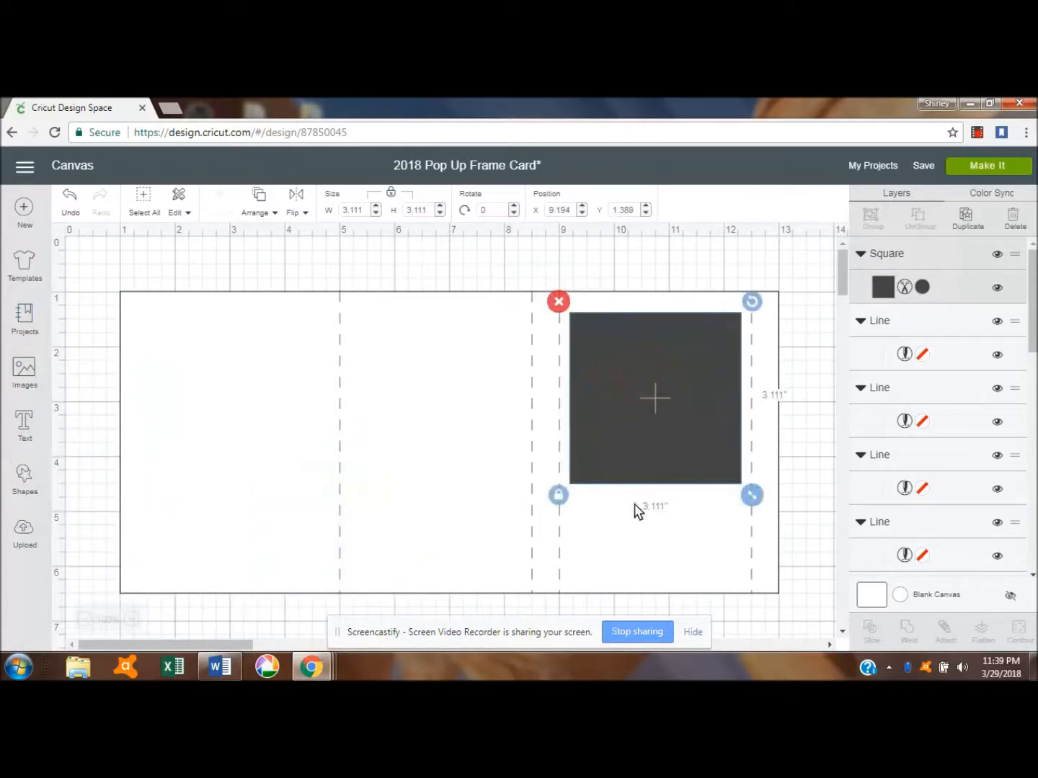
click(558, 496)
- Try widths of 4 and 3.75 inches for the new square
click(367, 211)
drag(366, 210, 338, 211)
text(4)
key(Tab)
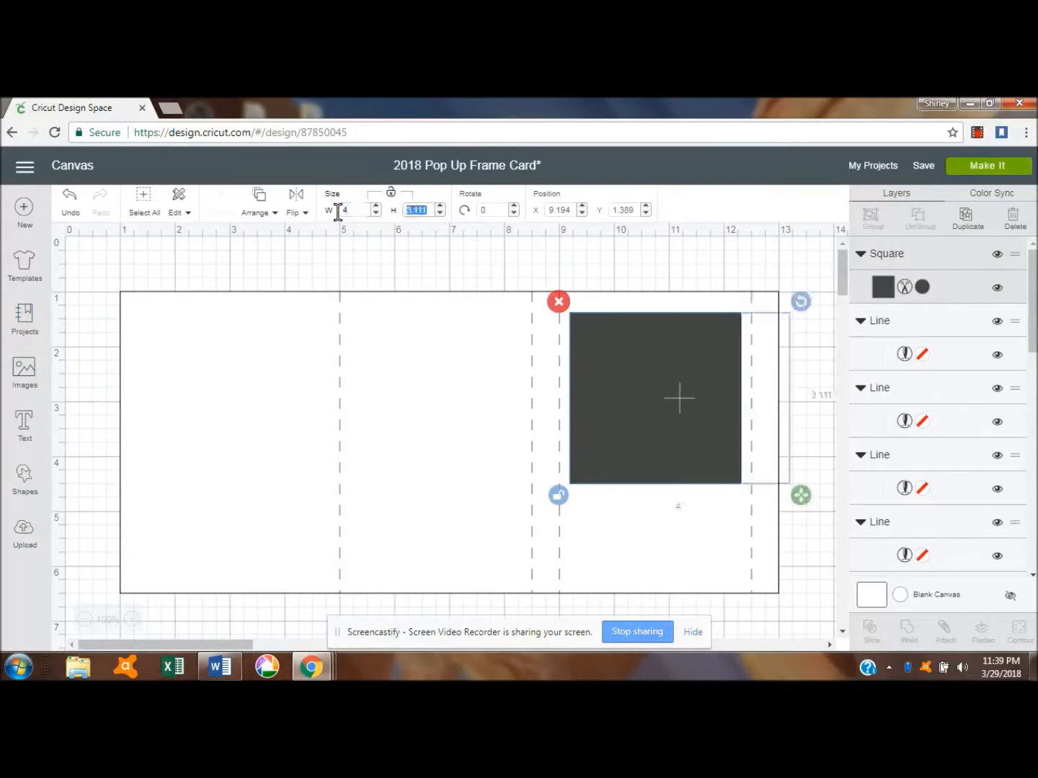
double_click(339, 210)
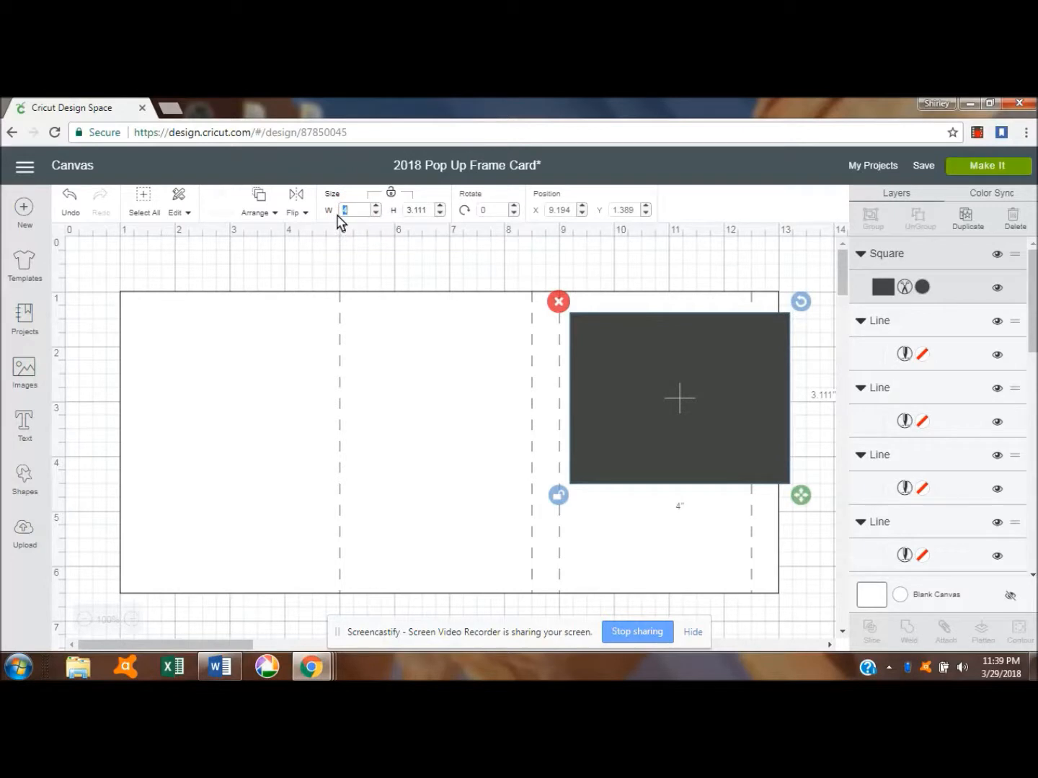
text(3.75)
key(Tab)
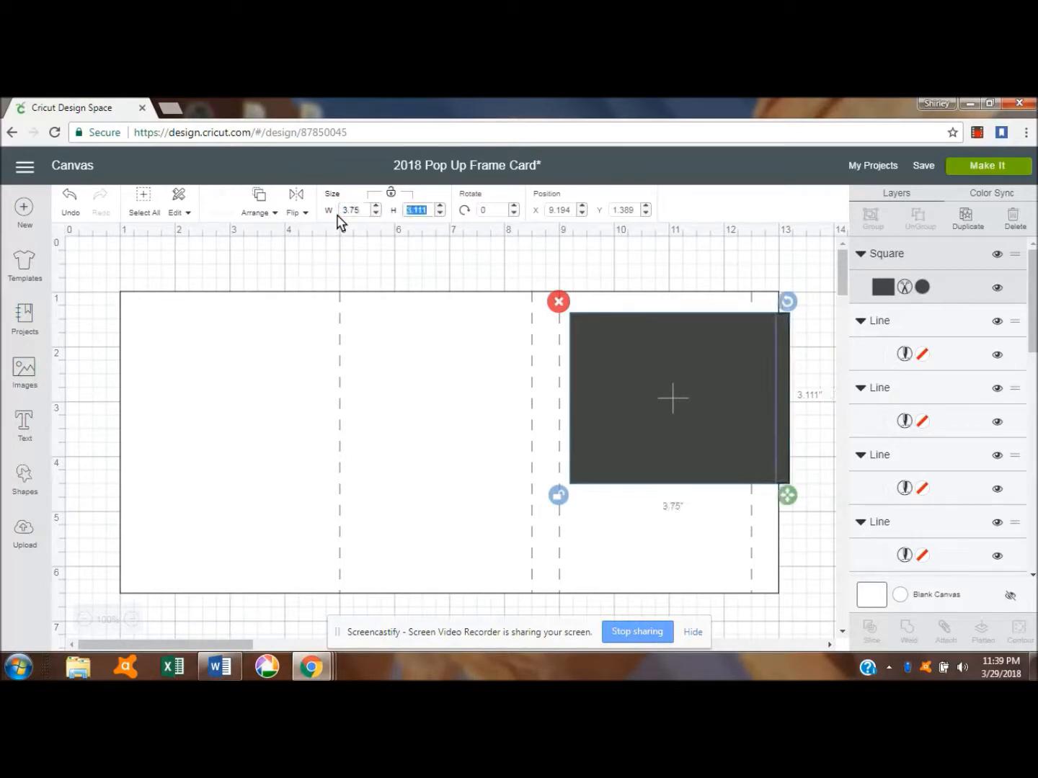
- Size the dark square to 3 inches wide by 4 inches high
double_click(357, 211)
text(3)
key(Tab)
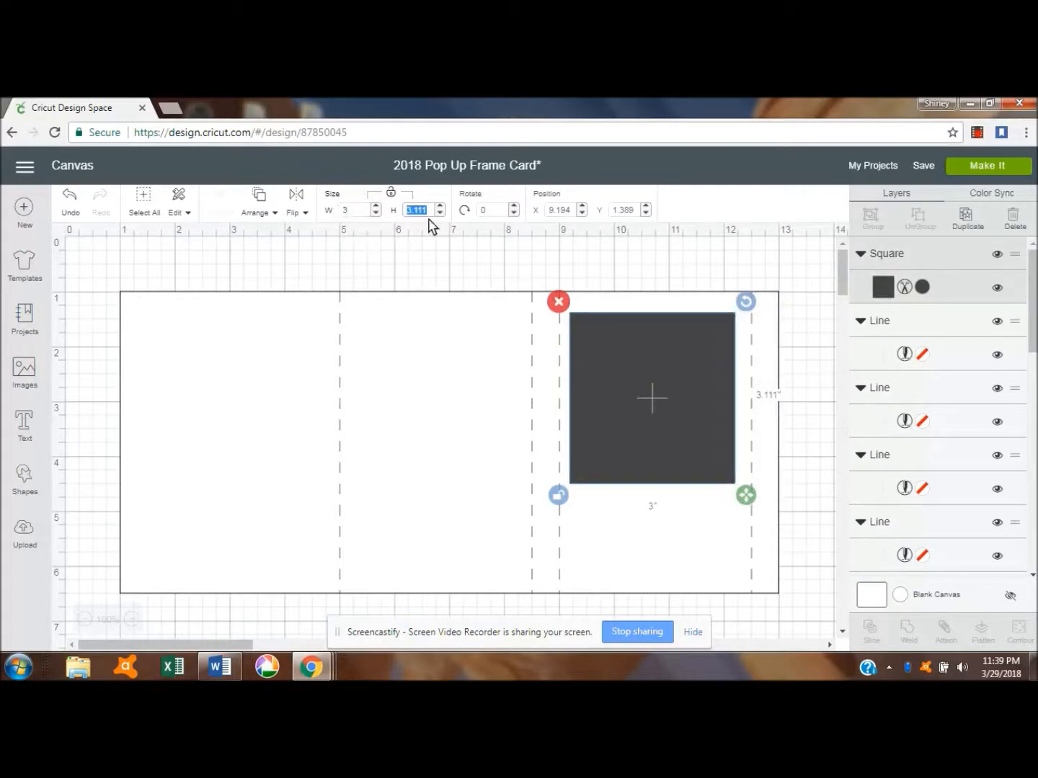
text(4)
key(Tab)
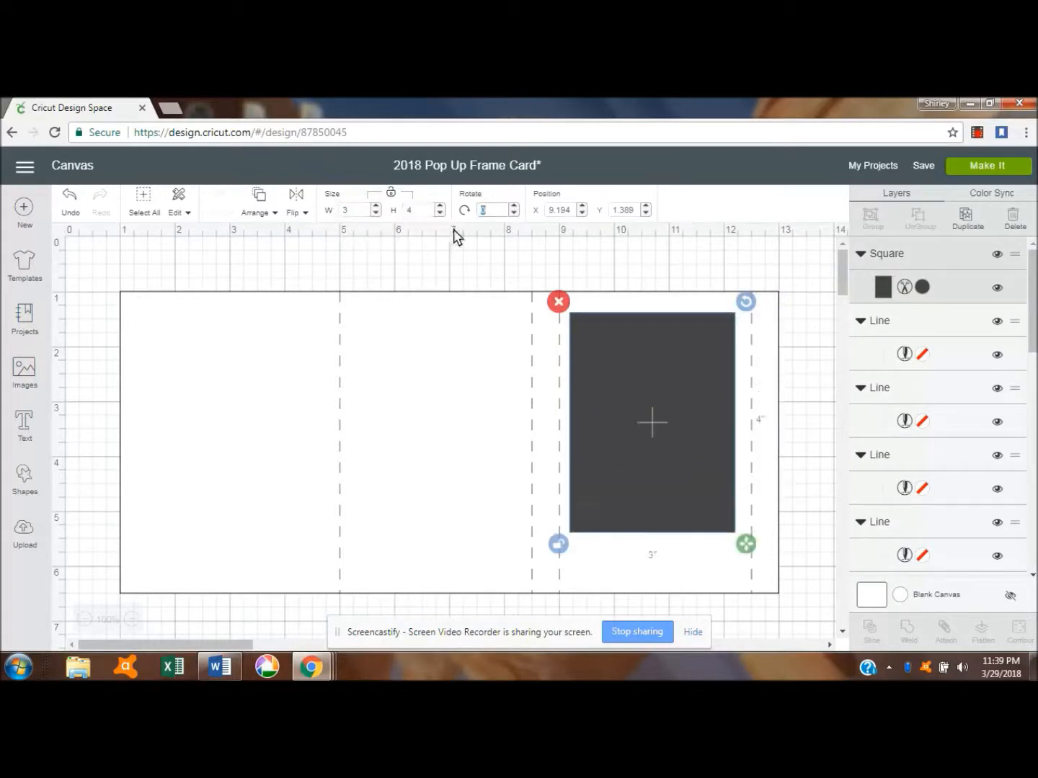
- Shift the 3 by 4 inch rectangle to about Y 1.44 and set its X position to 9.25
drag(662, 441, 669, 445)
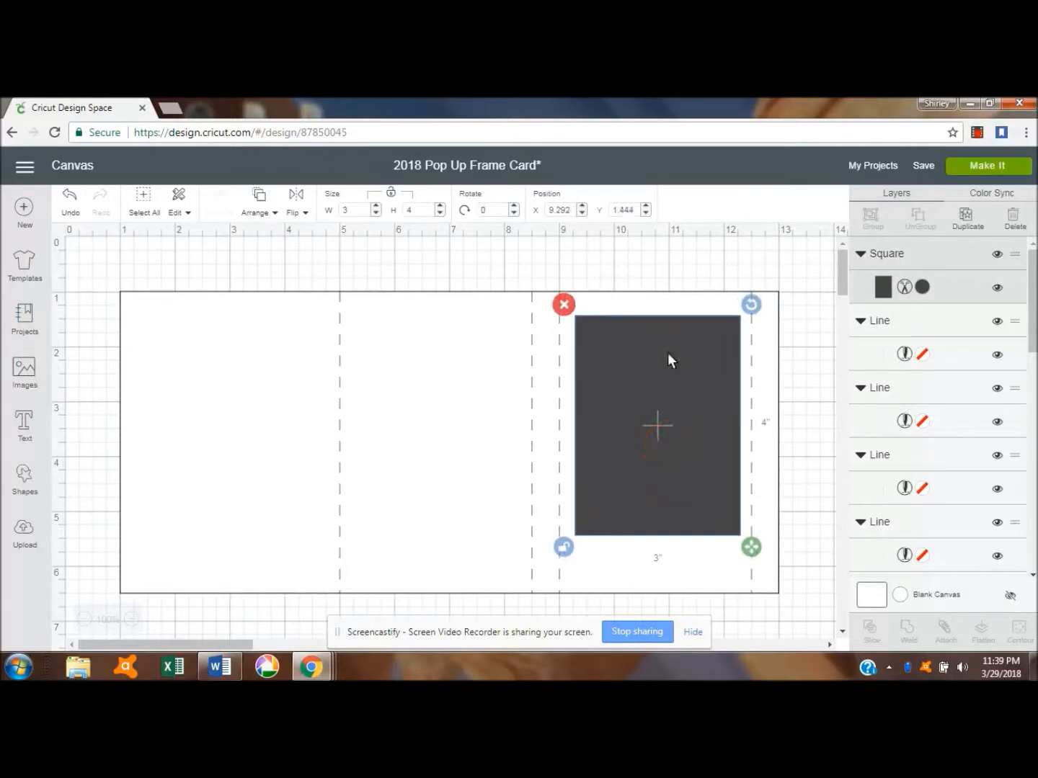
drag(665, 368, 663, 369)
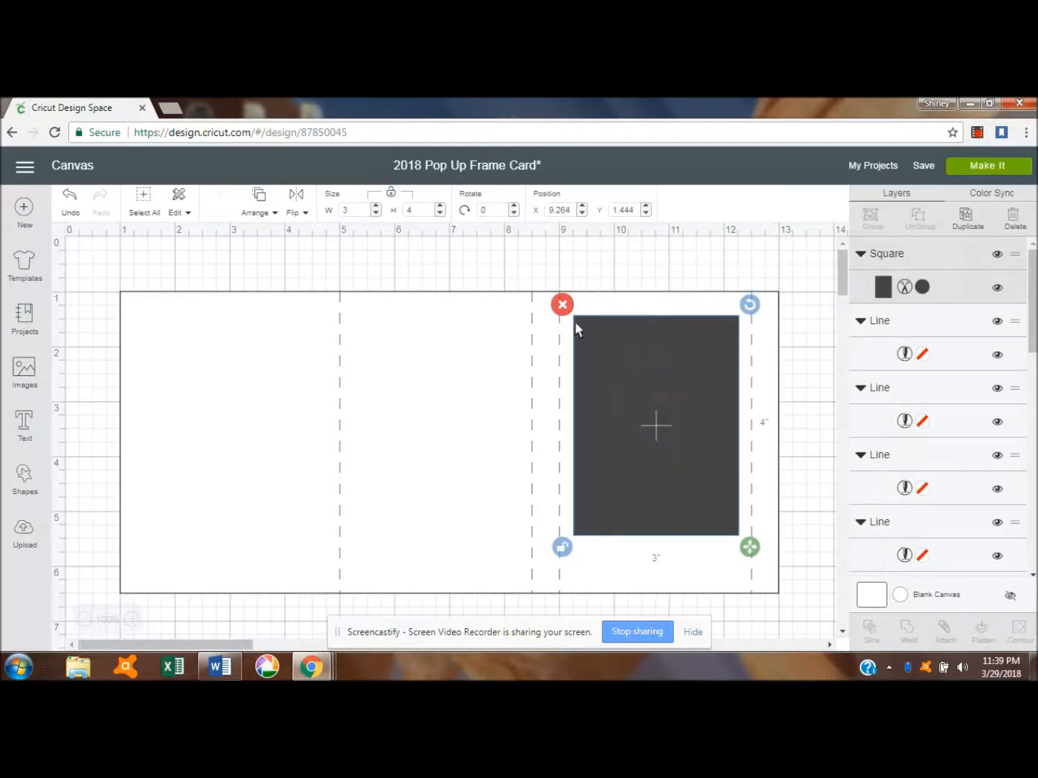
click(571, 211)
key(Tab)
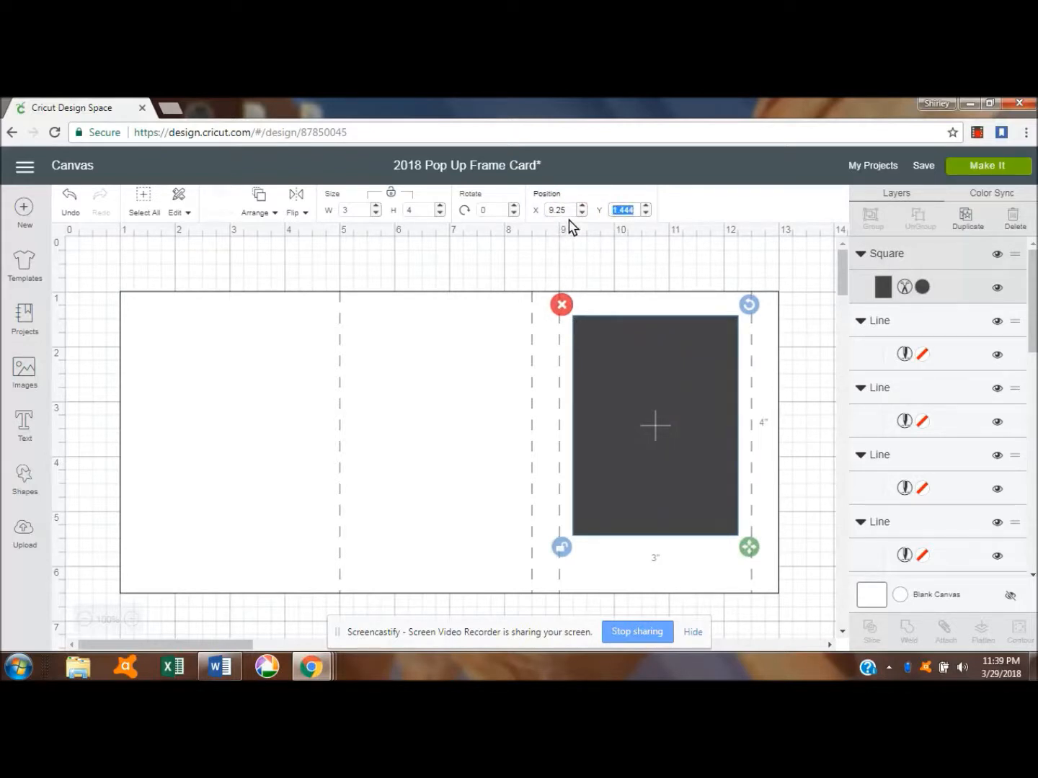
- Set the dark rectangle's Y position to 1.75 and slice it out of the card base
text(1.75)
key(Return)
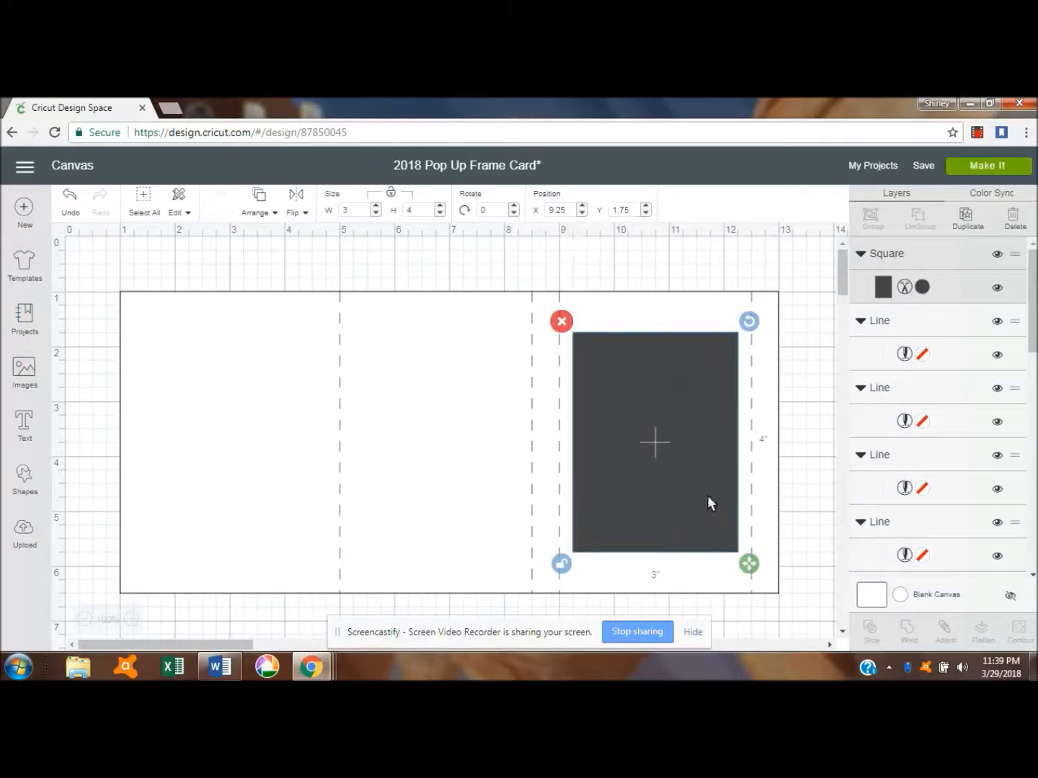
click(662, 315)
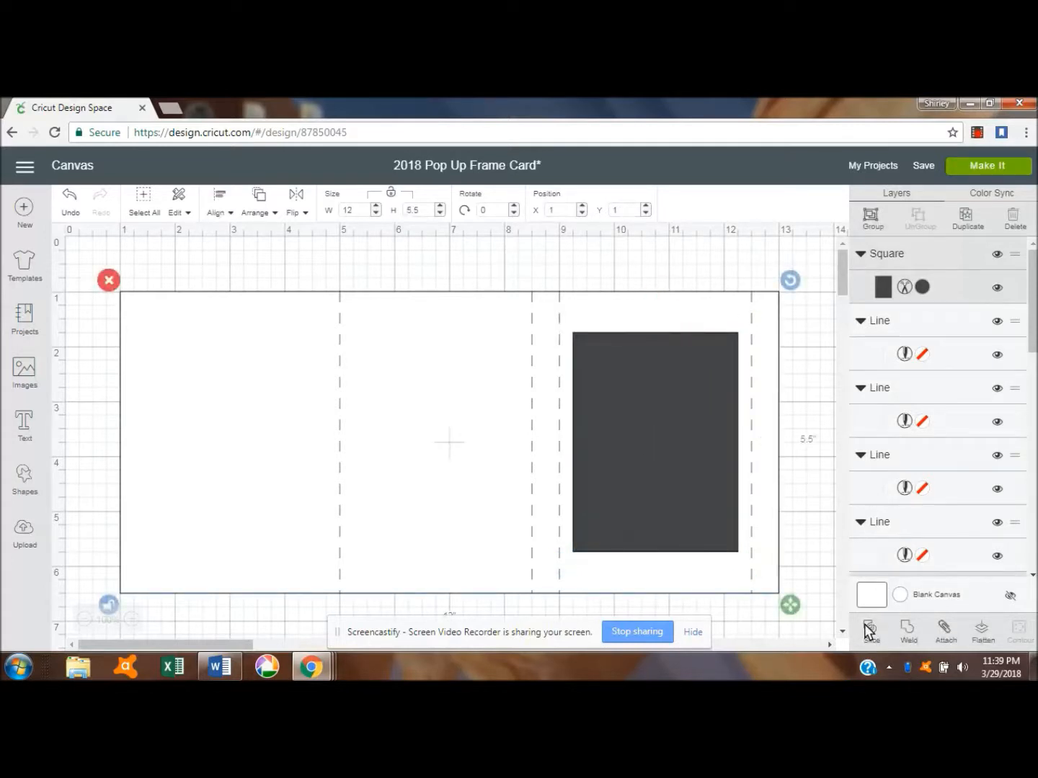
click(867, 633)
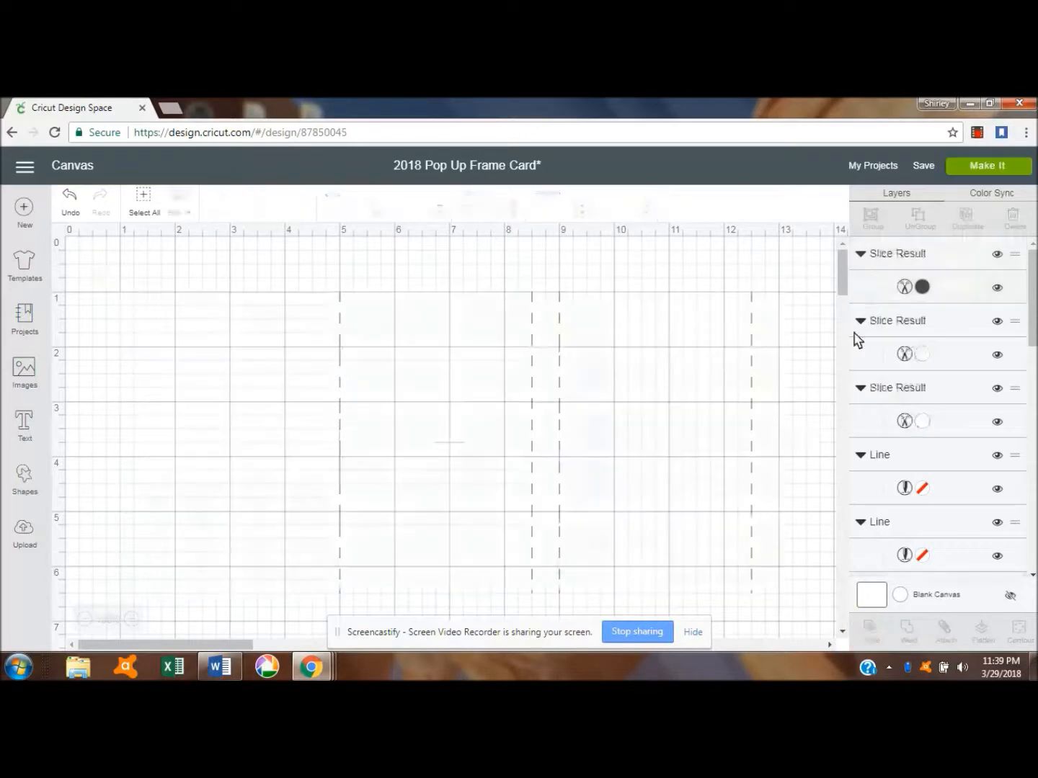
- Delete the dark and white cut-out pieces left in the frame opening by the slice
click(680, 400)
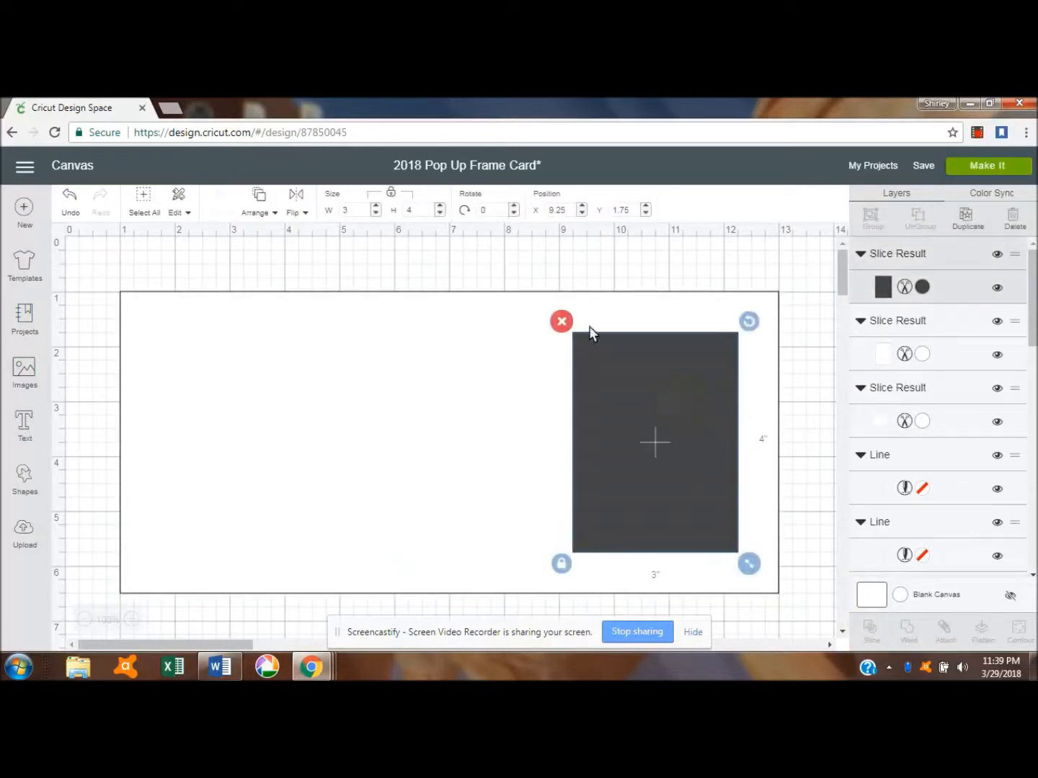
click(561, 321)
click(617, 408)
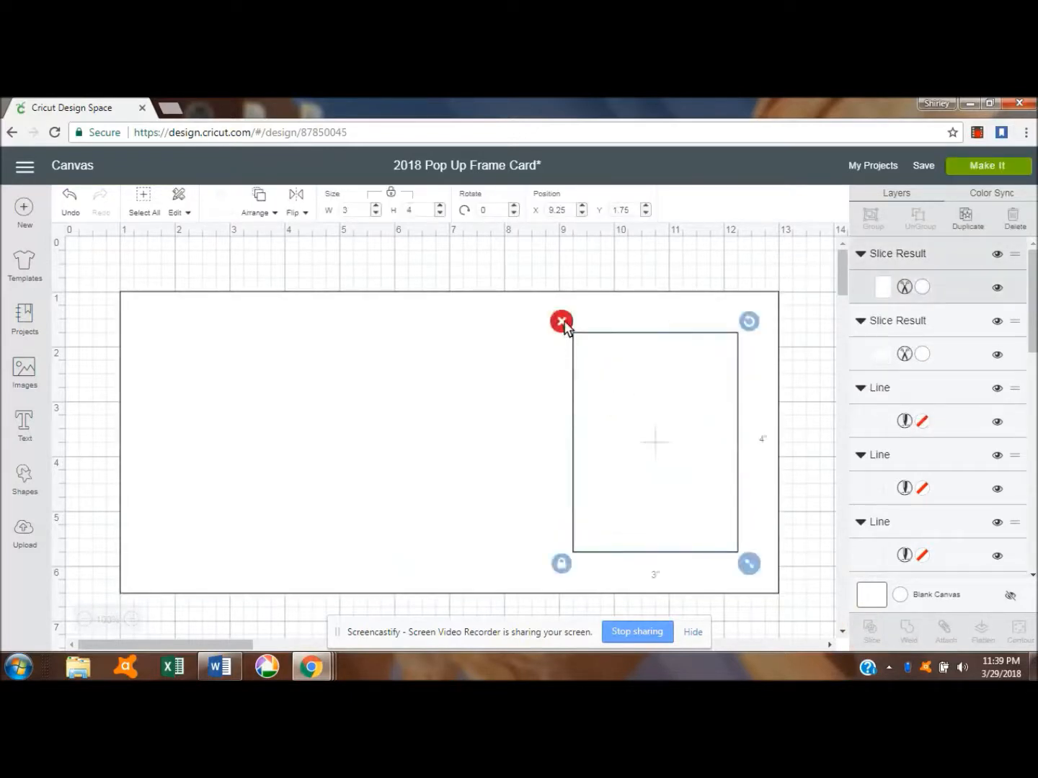
click(561, 322)
- Send the sliced card base behind the four score lines
click(669, 317)
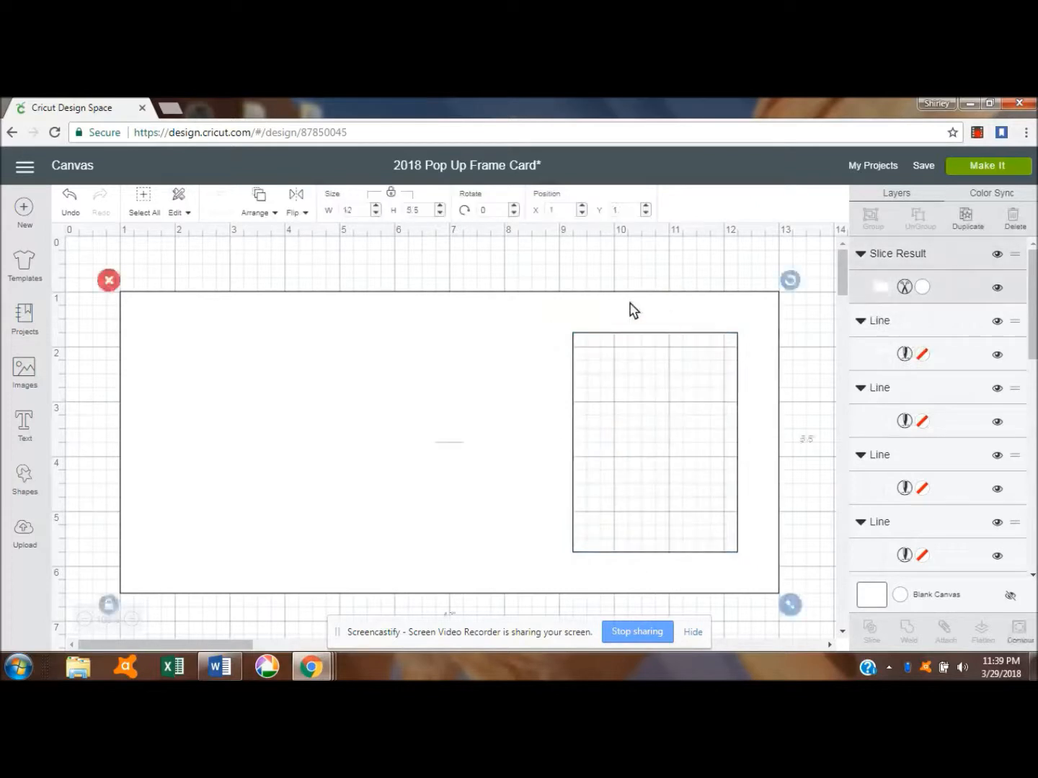
click(263, 212)
click(258, 236)
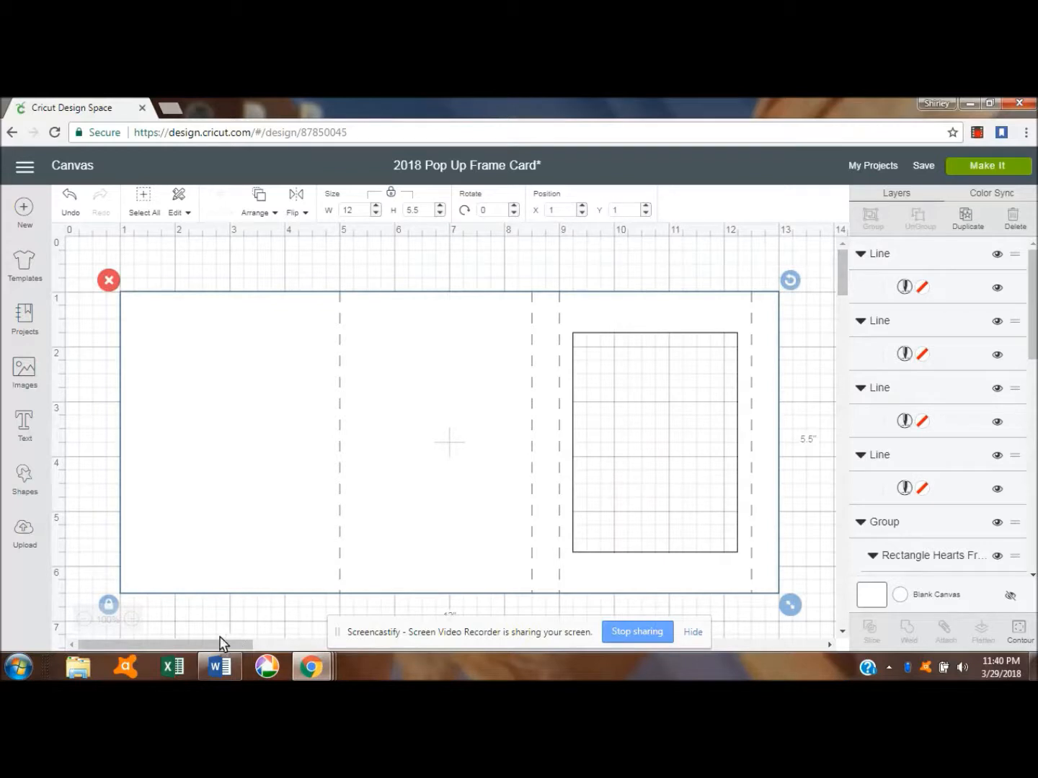
- Examine the finished sample card and the pen settings of its birthday heart's outline
drag(223, 641, 438, 644)
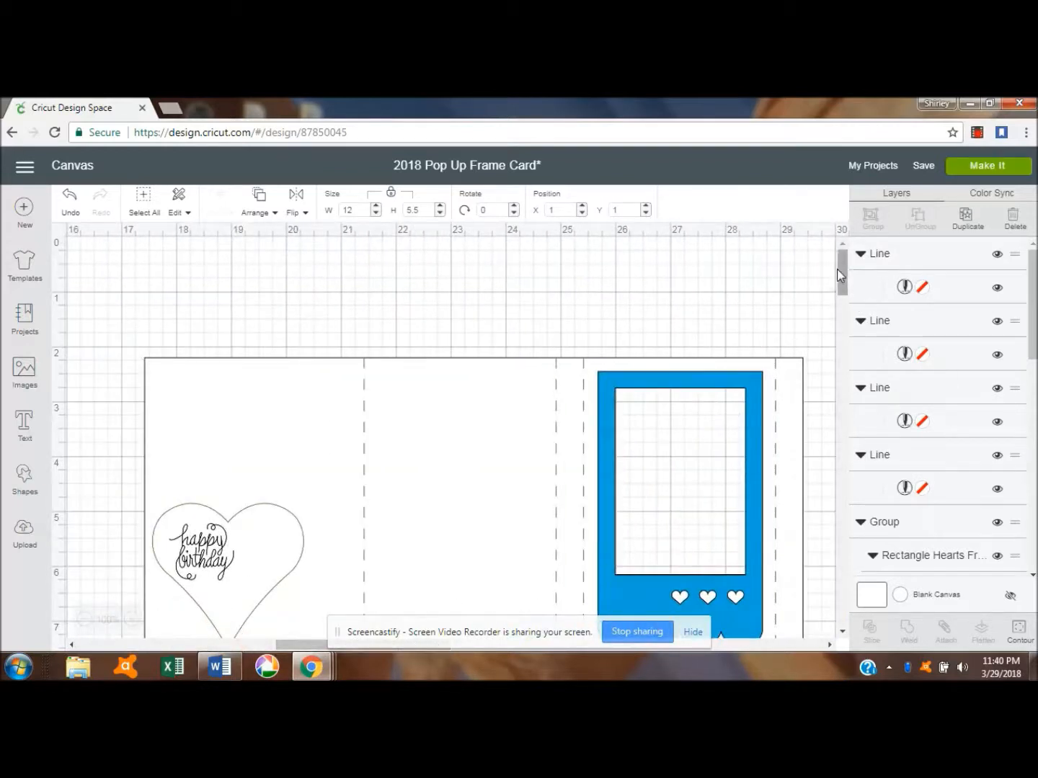
drag(842, 272, 845, 297)
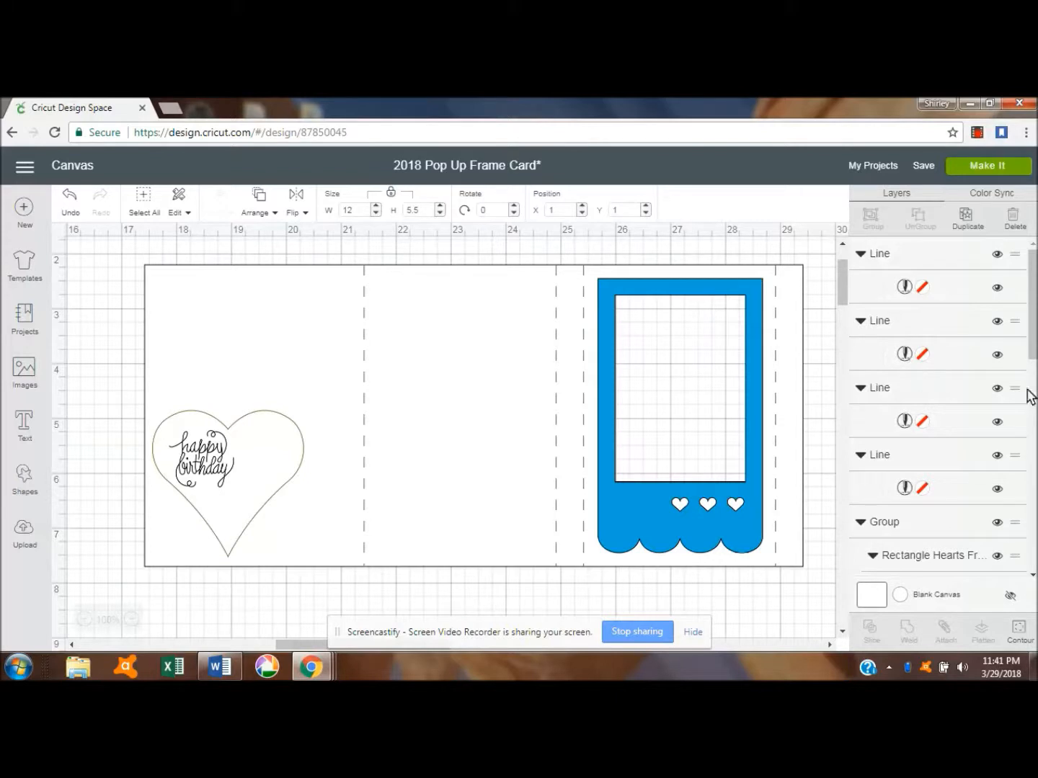
drag(1034, 333, 1035, 503)
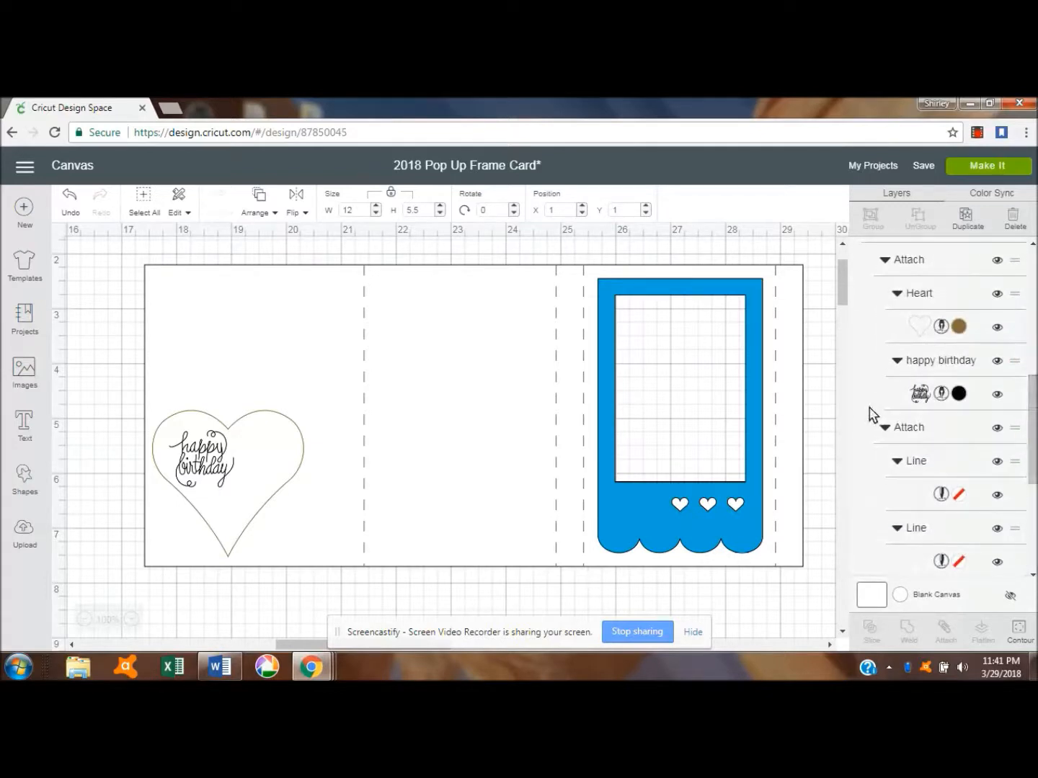
click(940, 327)
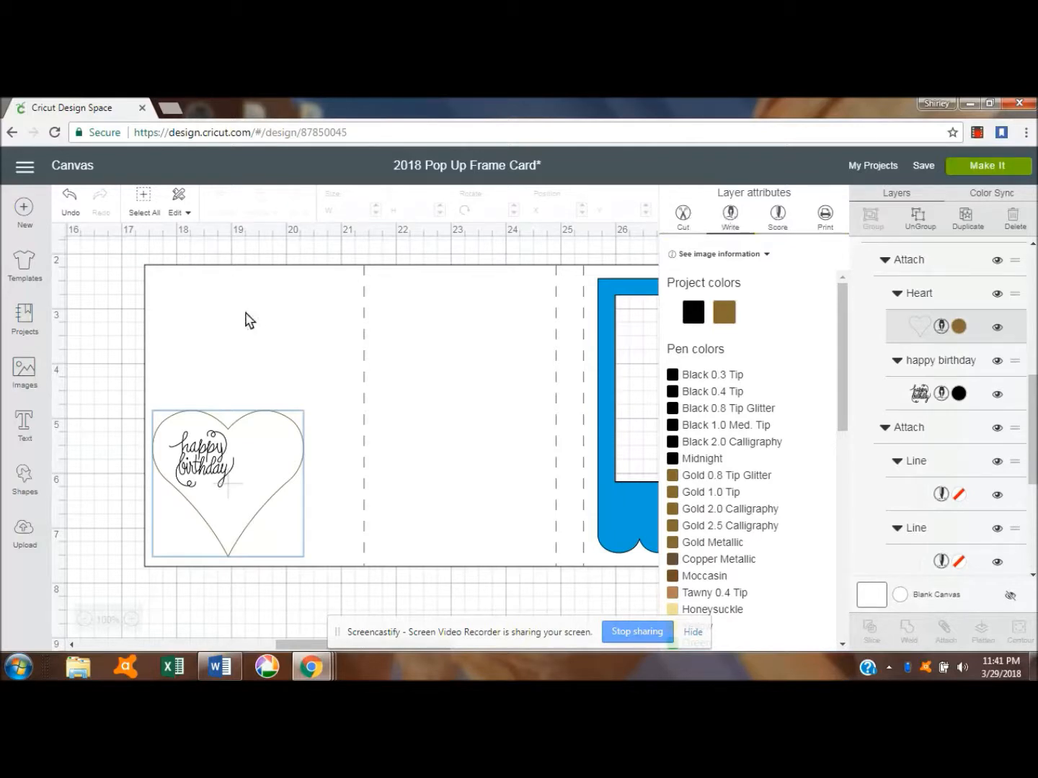
click(119, 328)
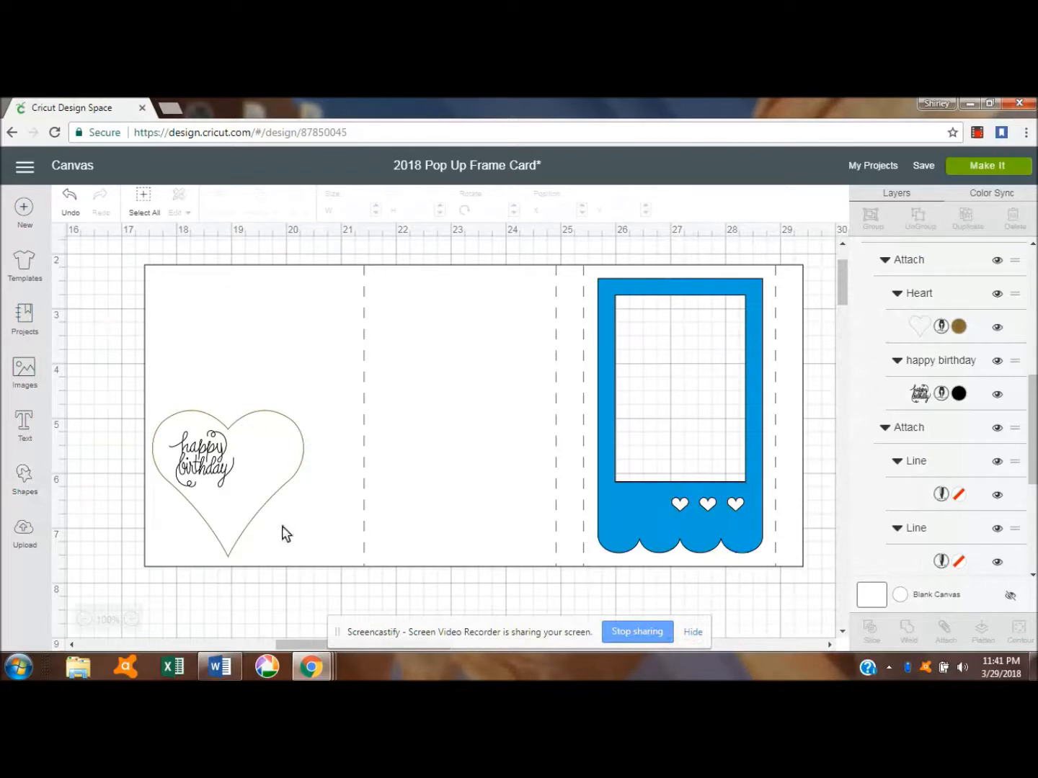
- Insert a heart shape and shift it over the new card's outer edge, at about X 12.35, Y 3.63
click(35, 481)
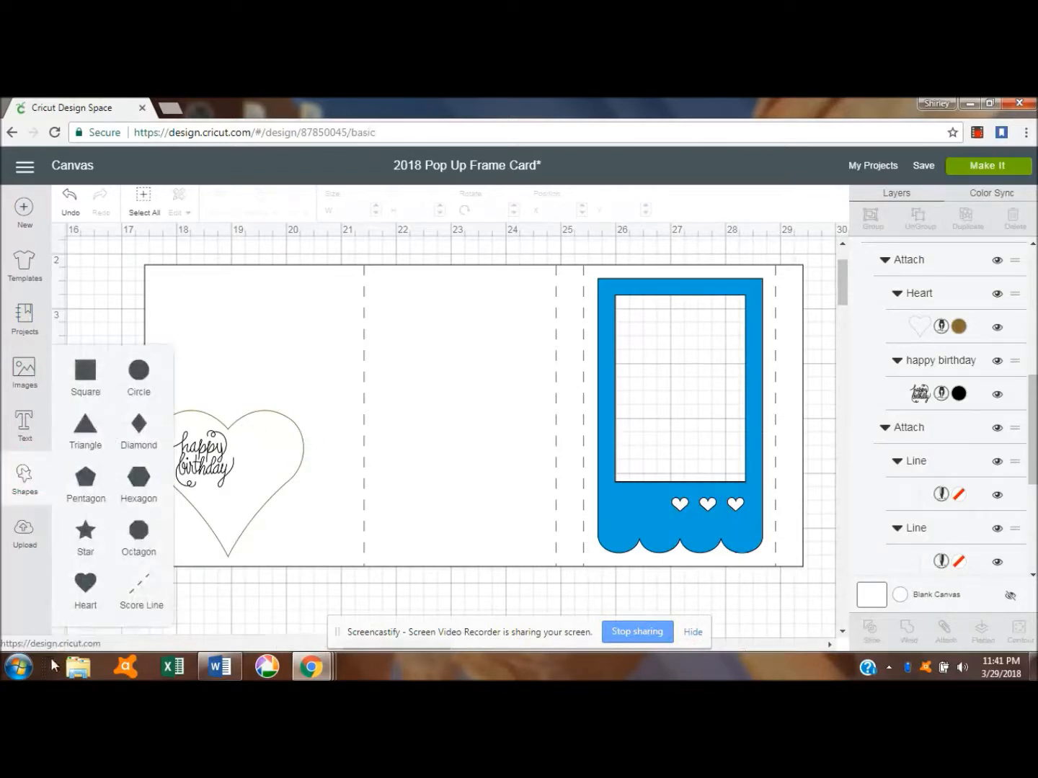
click(85, 582)
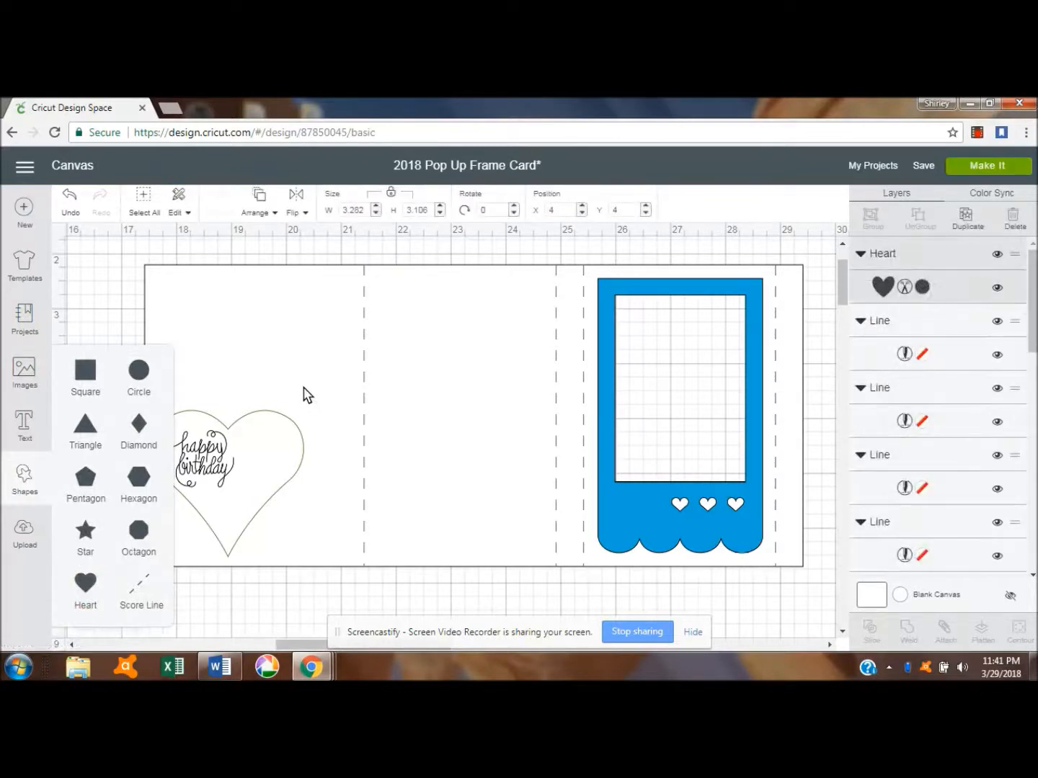
click(307, 645)
drag(308, 645, 133, 644)
click(605, 422)
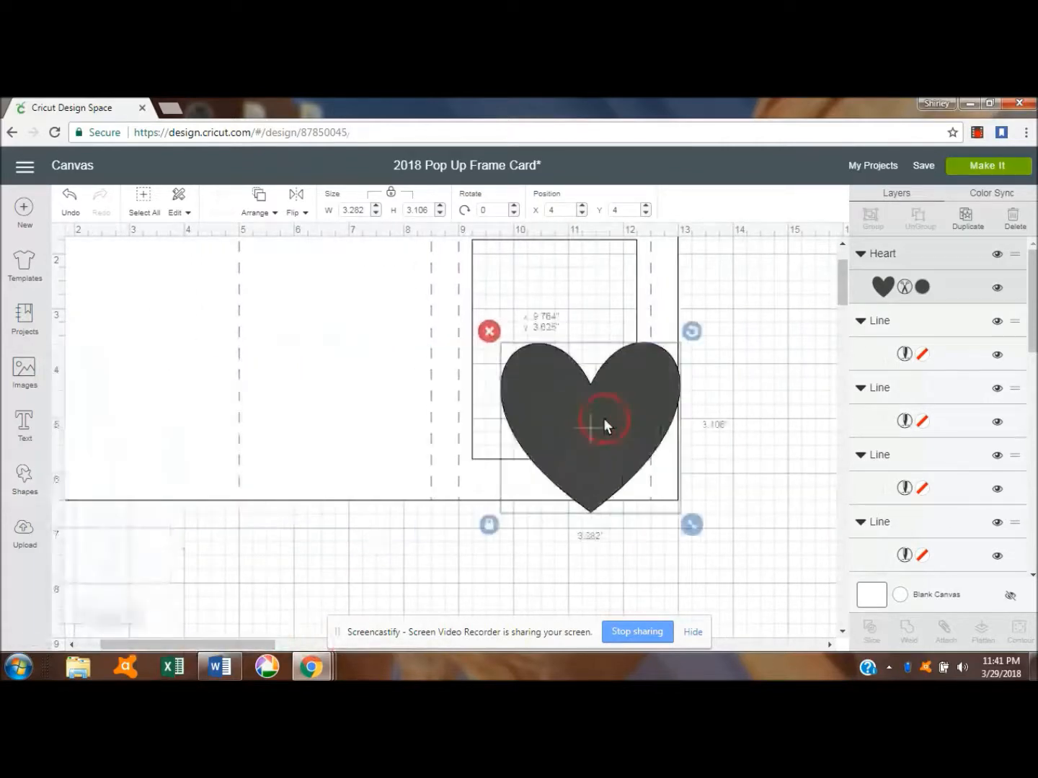
drag(603, 418, 745, 419)
- Place the heart on the sample card's middle panel at about X 22, Y 4.46, and shrink it to about 2.4 by 2.3 inches
click(239, 645)
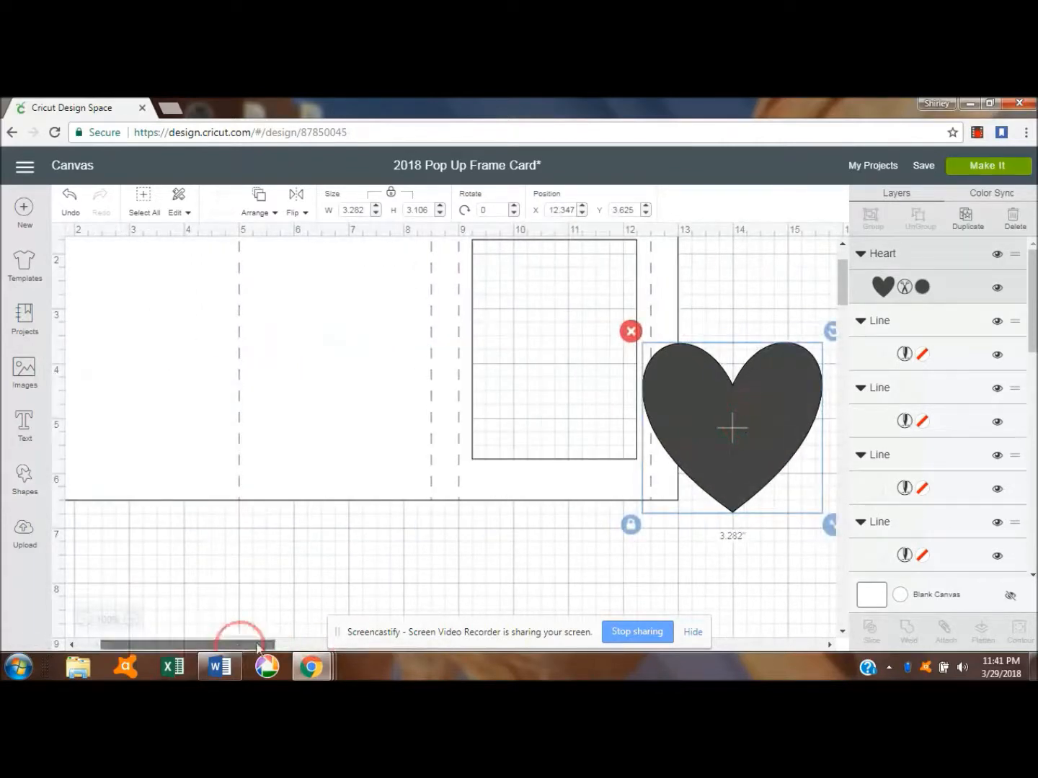
drag(239, 645, 341, 645)
drag(311, 392, 767, 397)
drag(296, 644, 394, 646)
drag(490, 511, 444, 470)
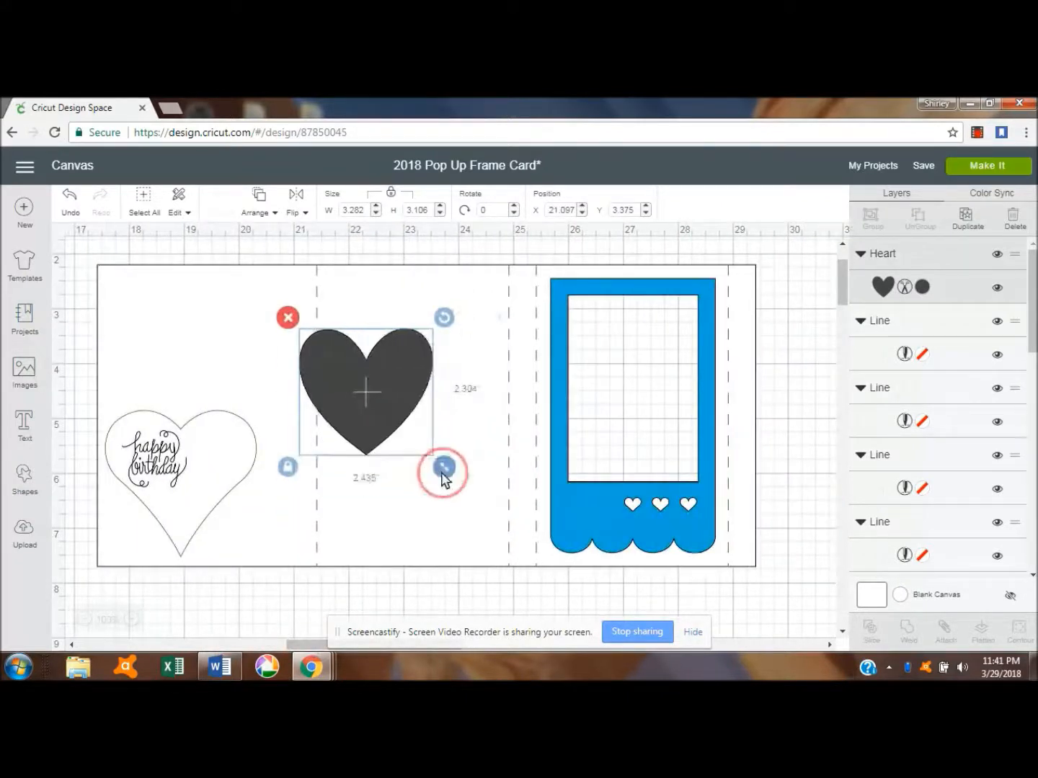
drag(384, 387, 435, 452)
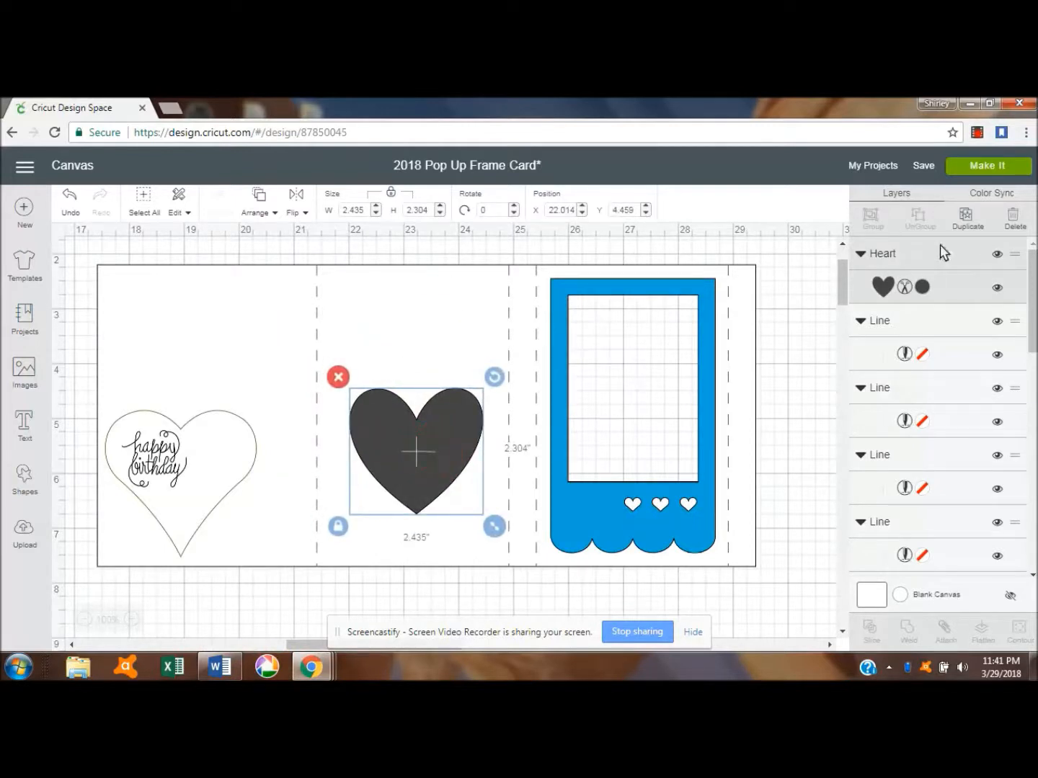
- Change the new heart's line type to Write with the Gold 2.5 Calligraphy pen
click(902, 287)
click(731, 215)
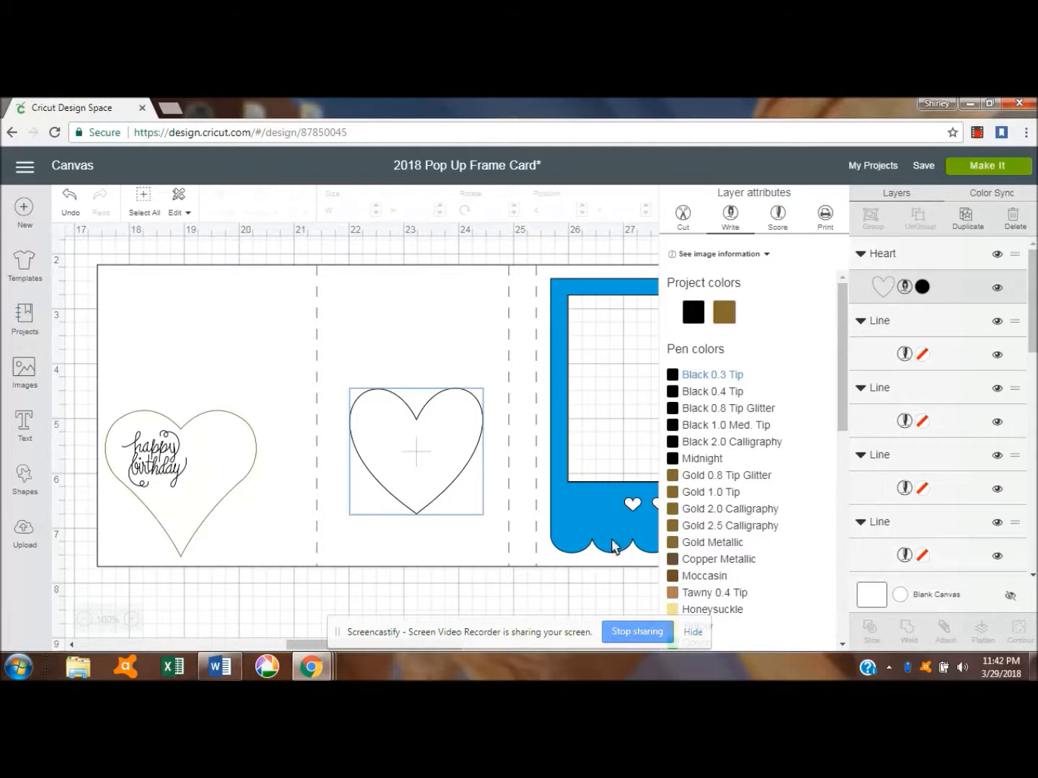
click(696, 530)
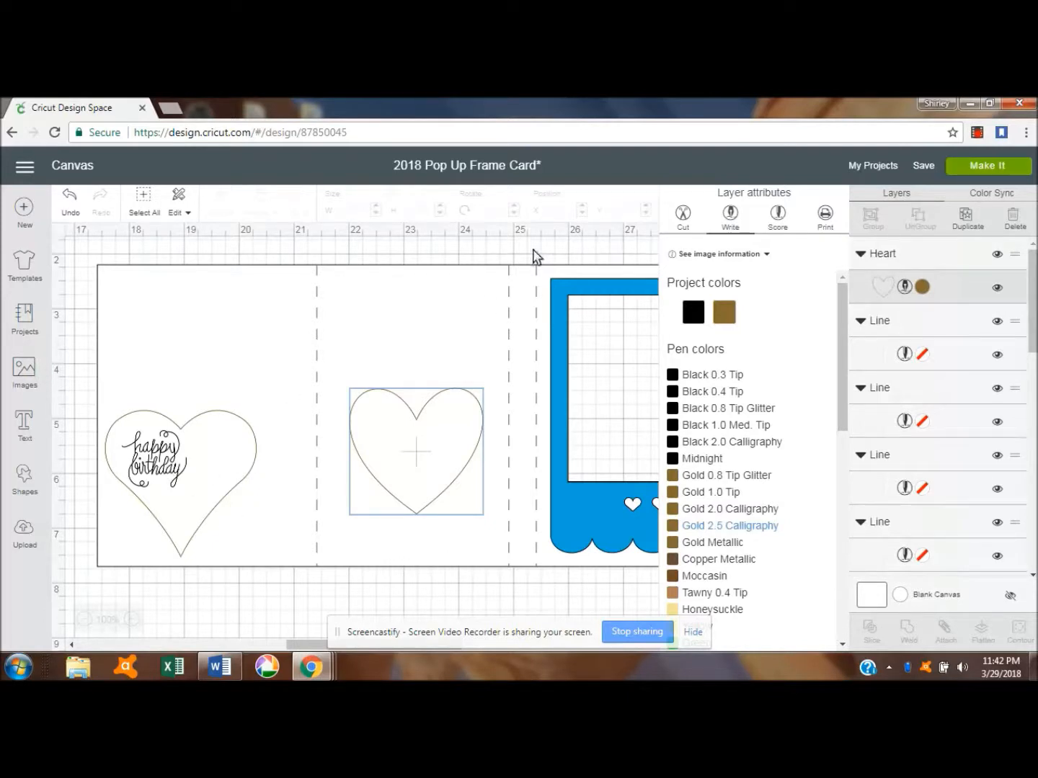
click(468, 441)
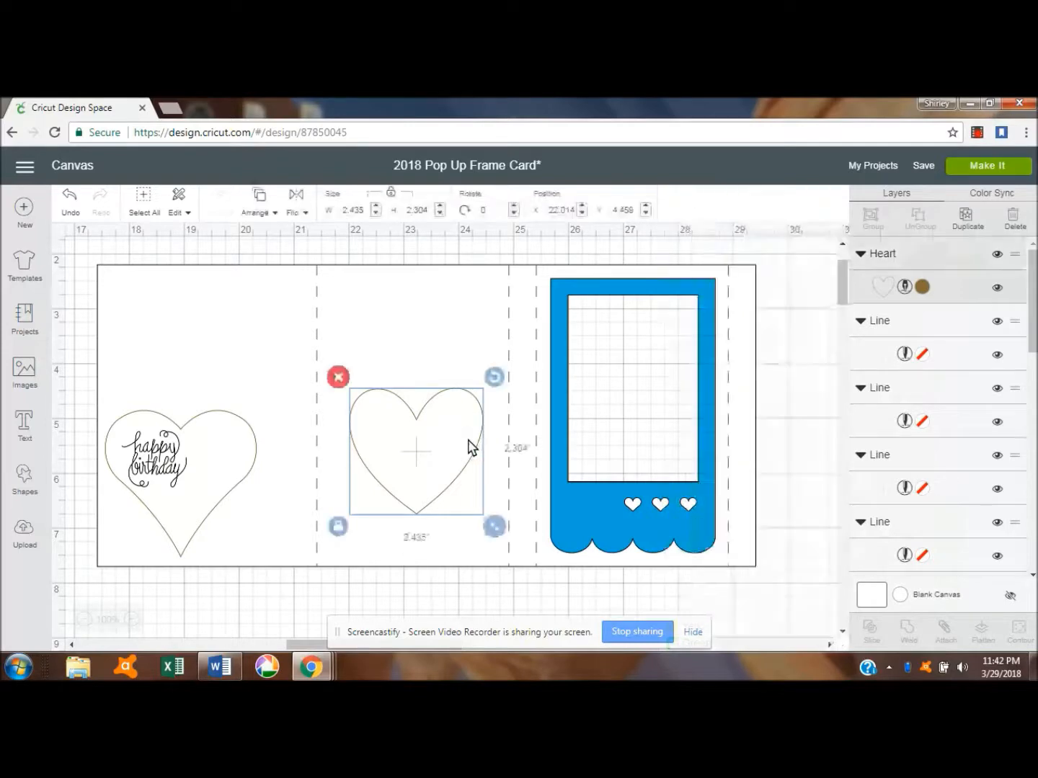
- Delete the trial heart from the sample card's middle panel and return to the new card
click(341, 379)
drag(297, 645, 77, 648)
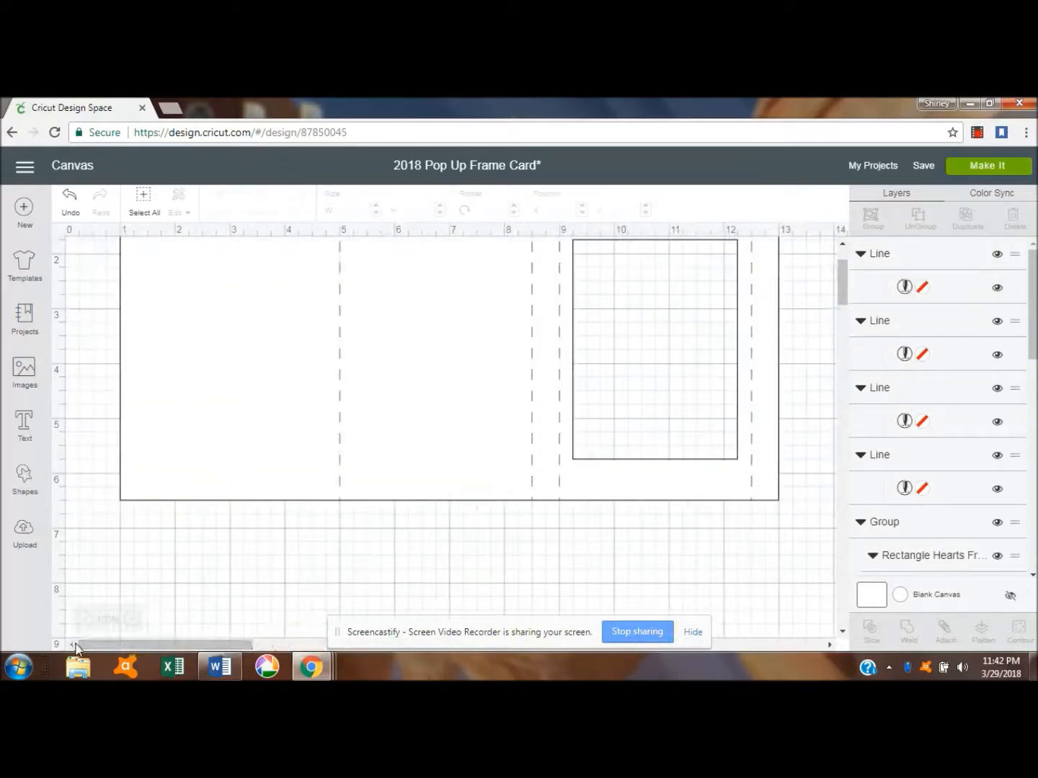
drag(844, 289, 845, 270)
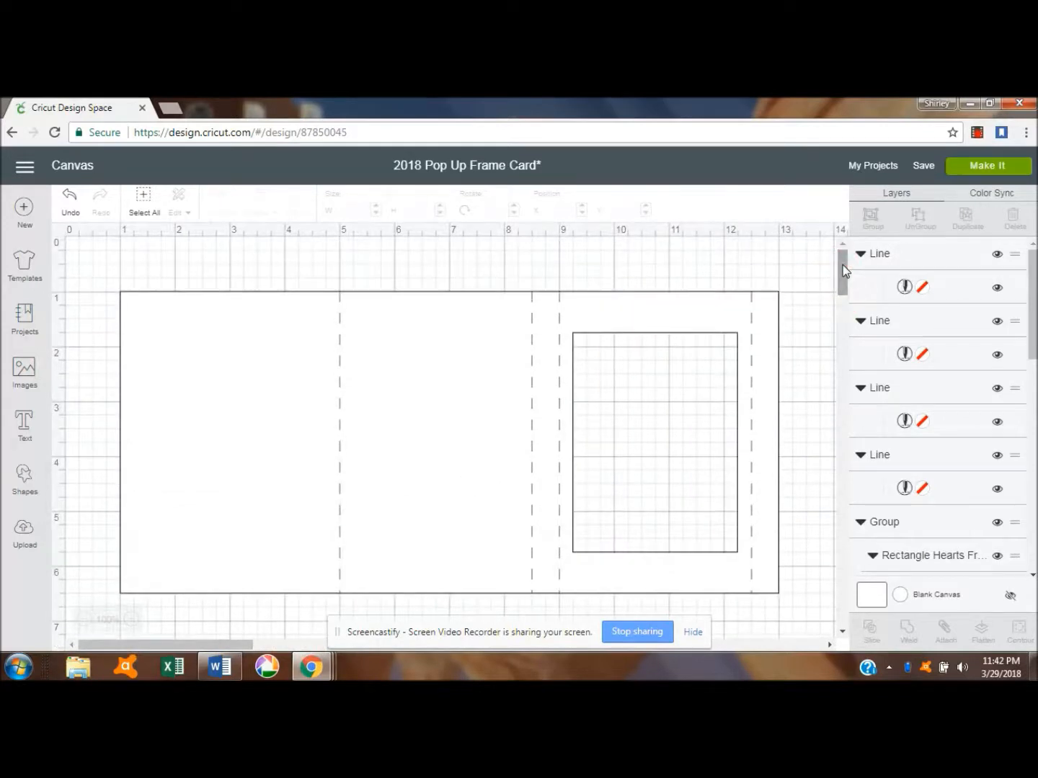